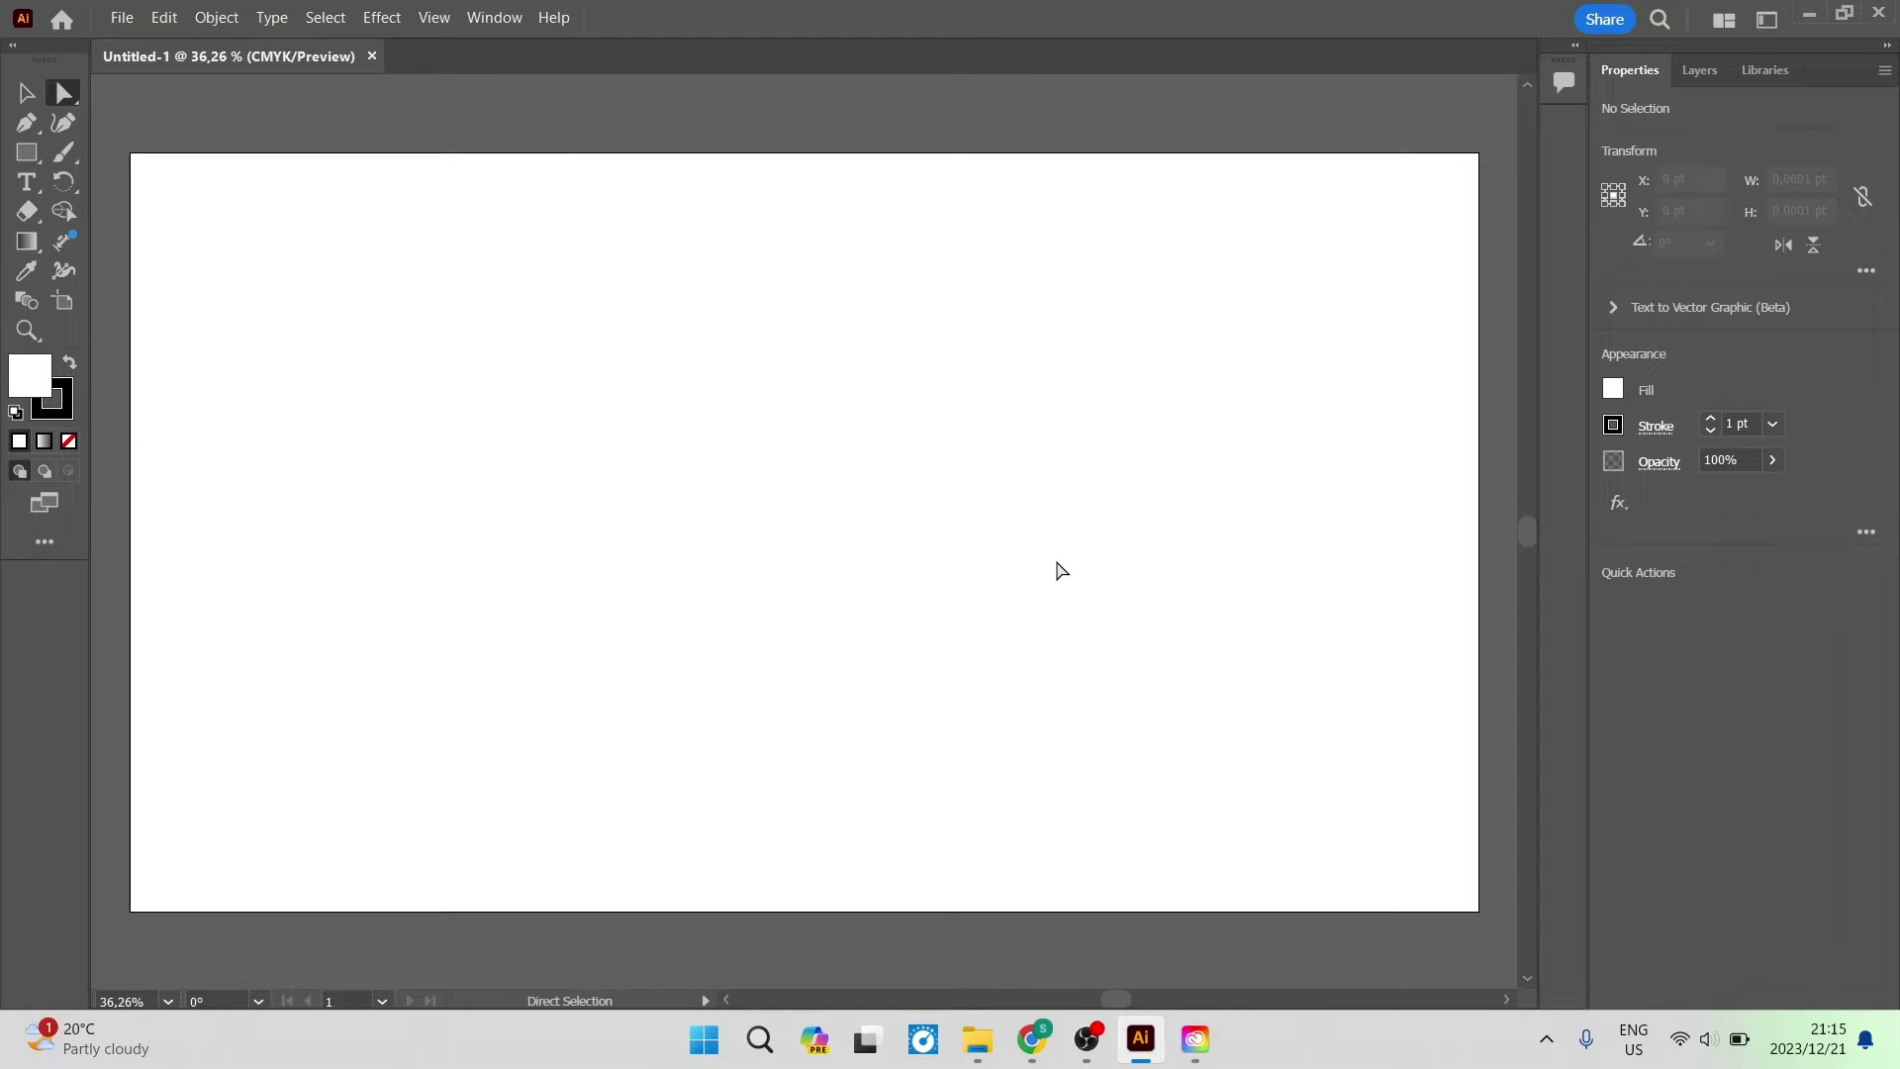
- Open the Manage fonts page in Creative Cloud Desktop to view the added fonts
left_click(1196, 1038)
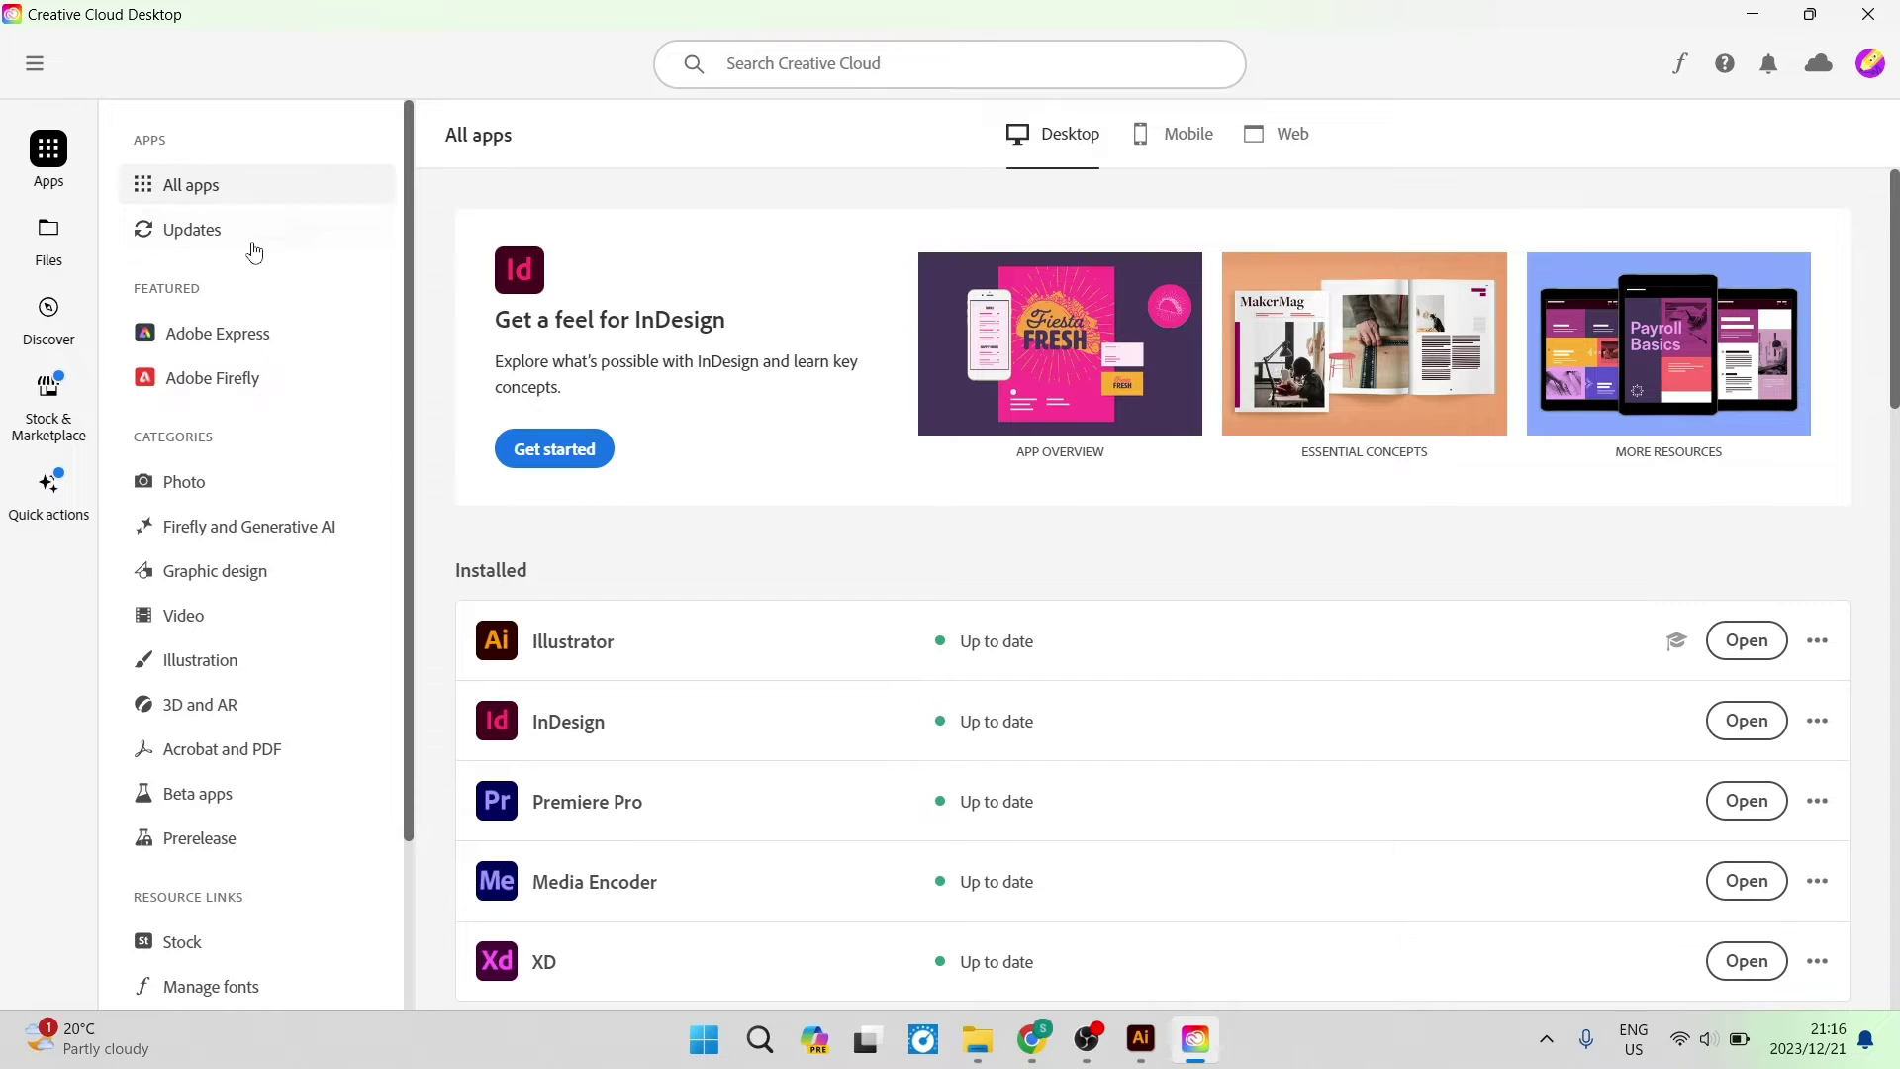
scroll(218, 237, "down", 2)
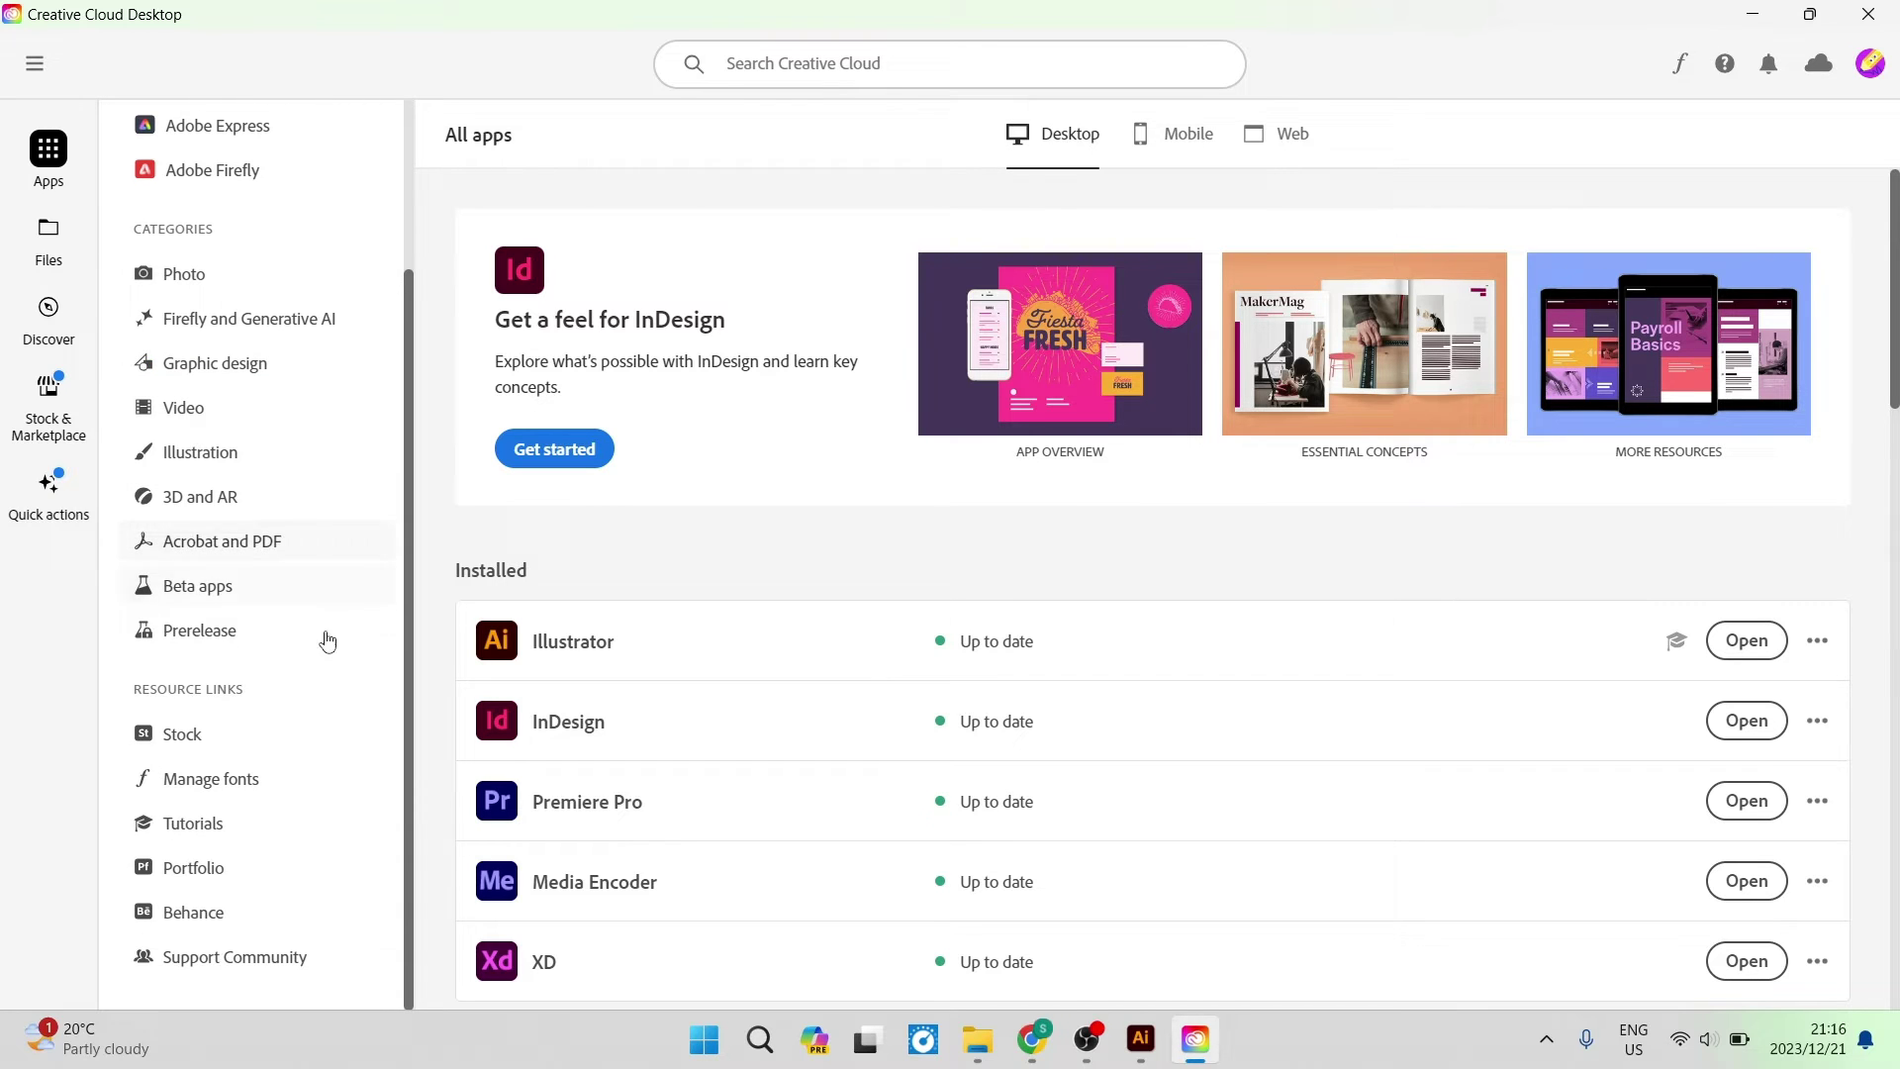
left_click(226, 782)
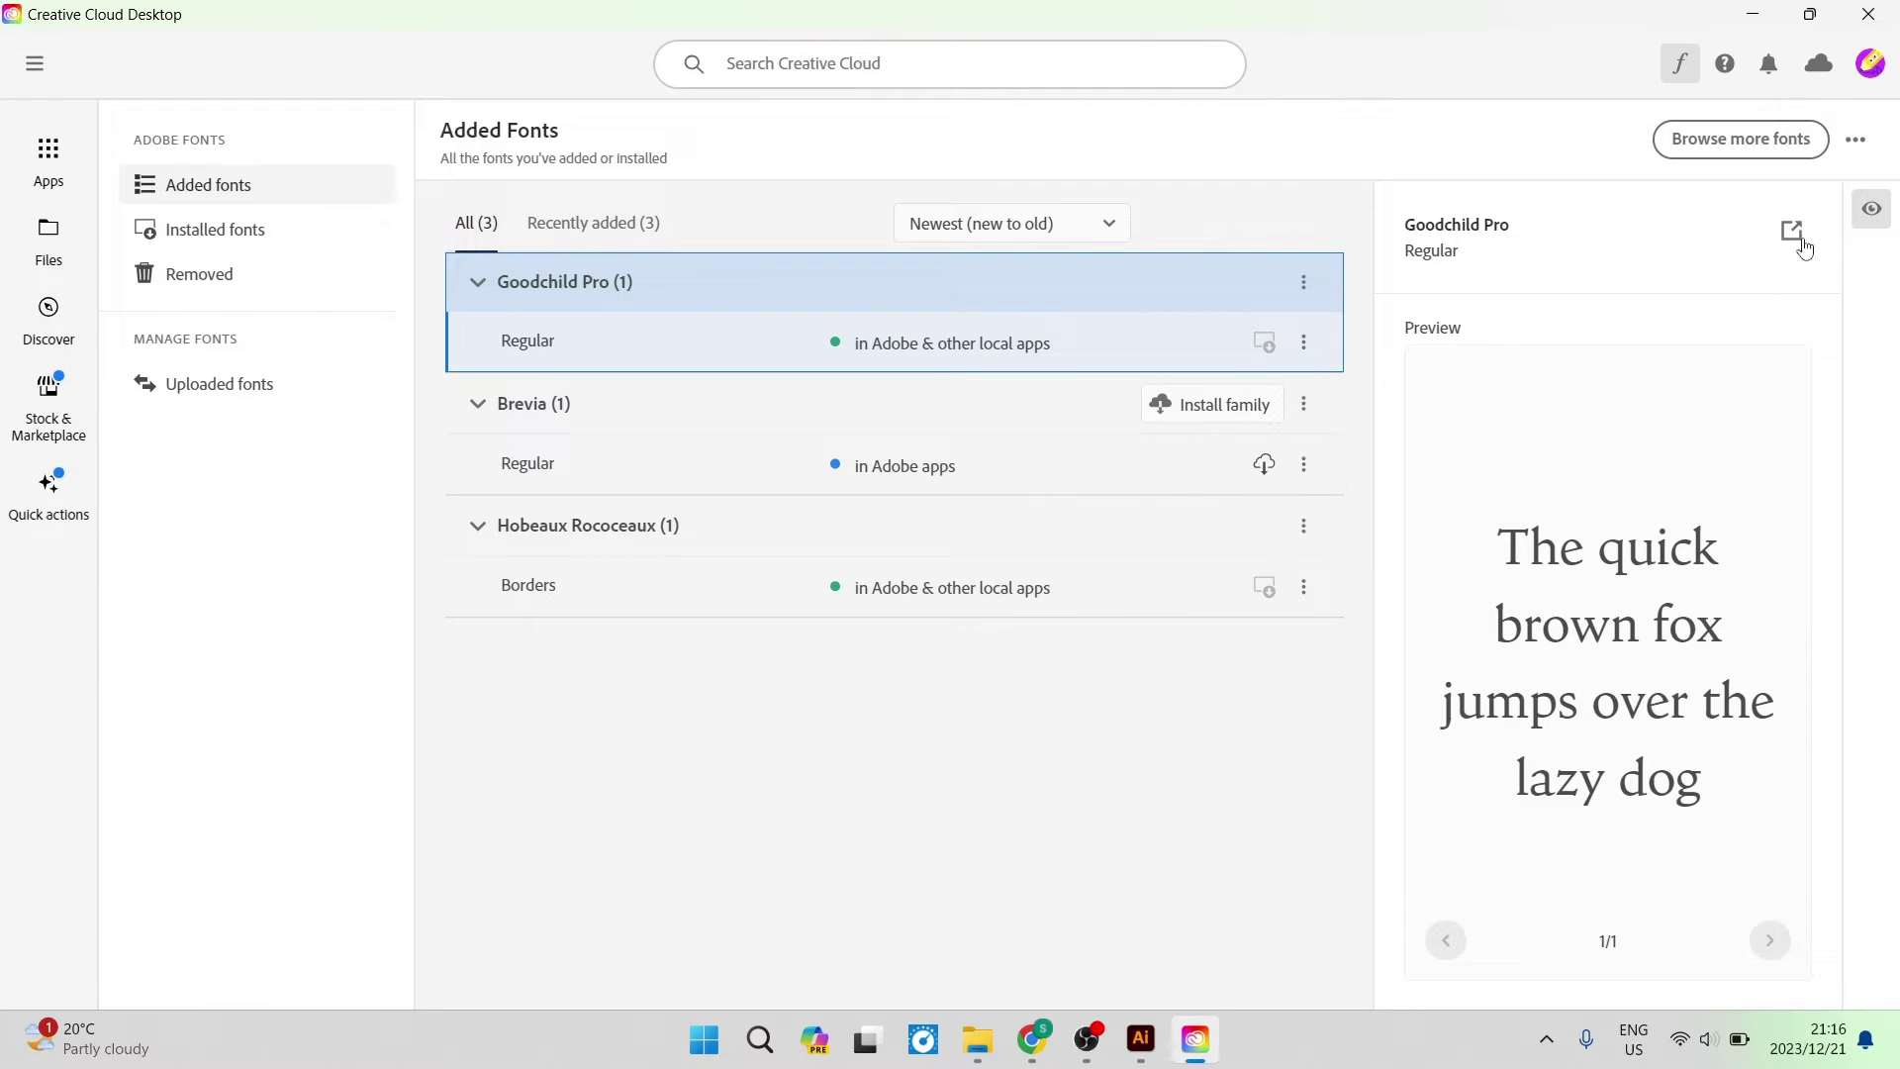
- Browse to the Adobe Fonts home page and scroll down to the Hidden gems row with P22 Frenzy
left_click(1742, 151)
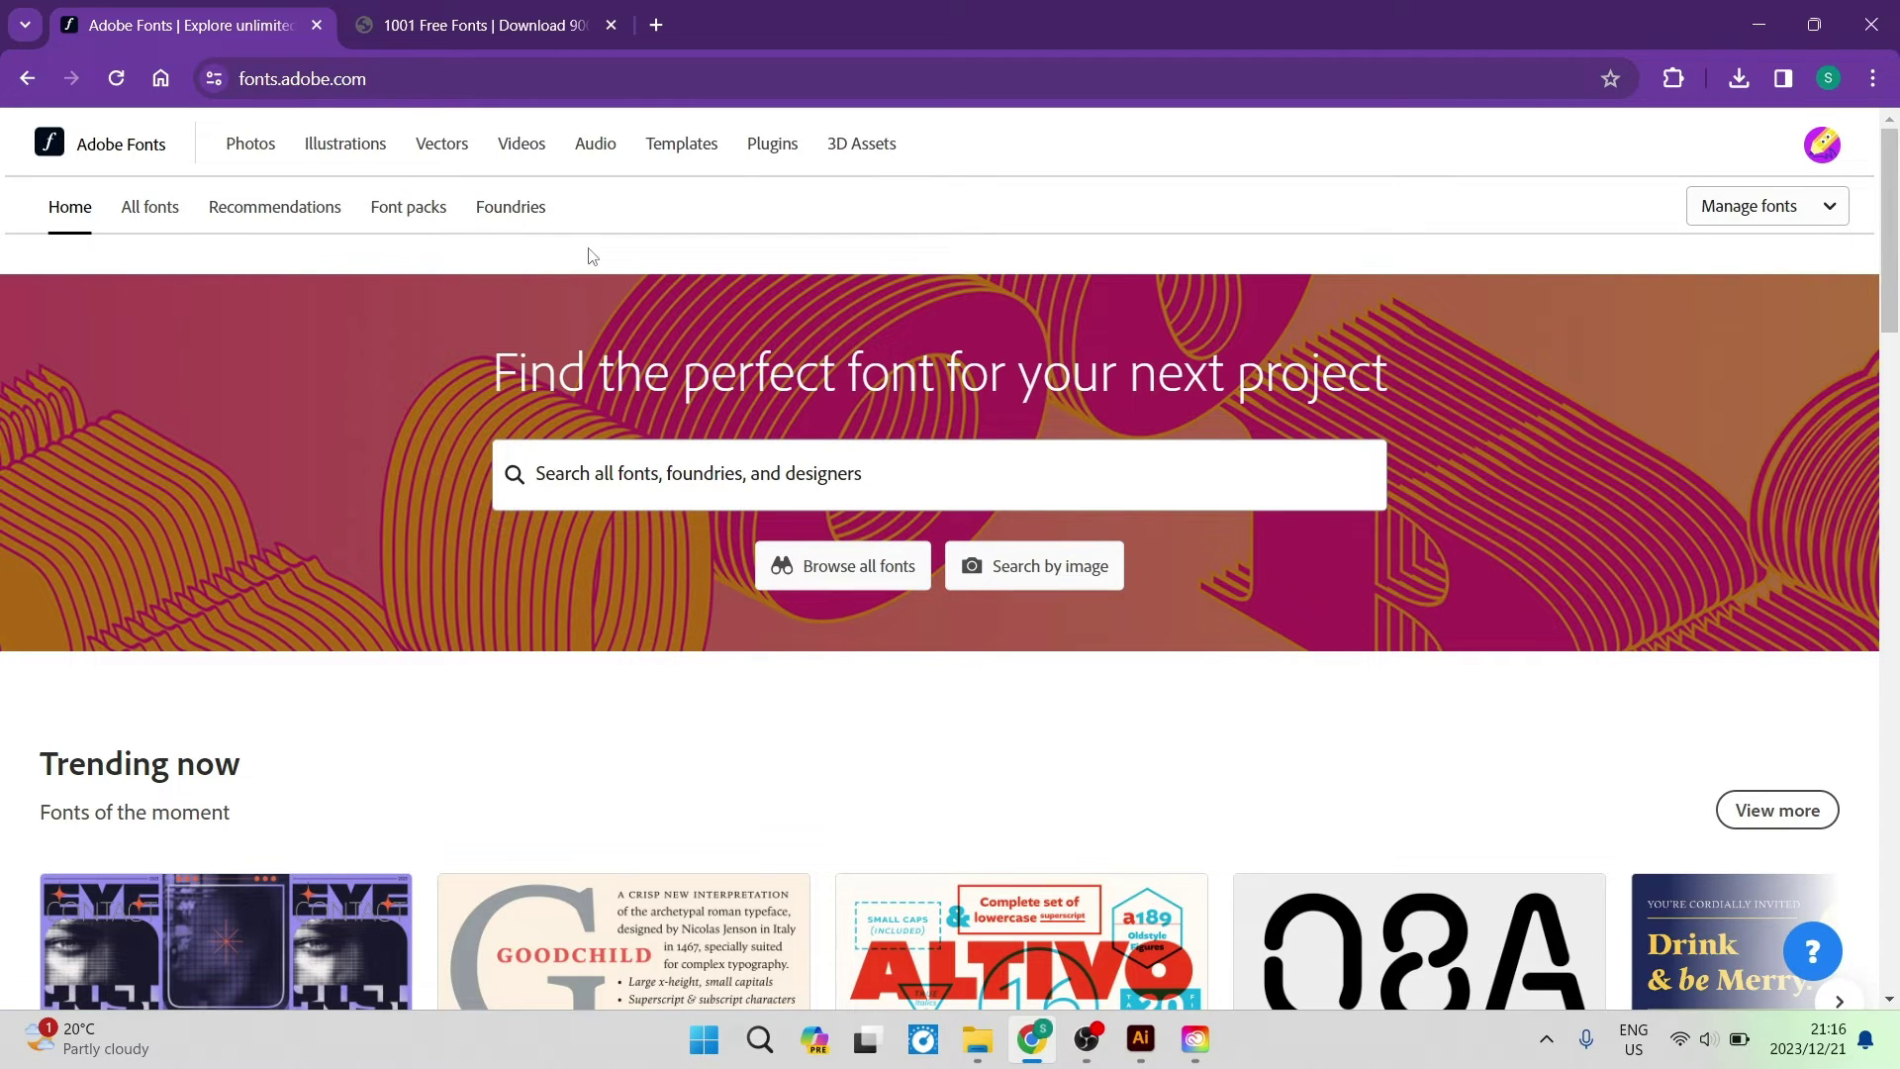
scroll(709, 445, "down", 4)
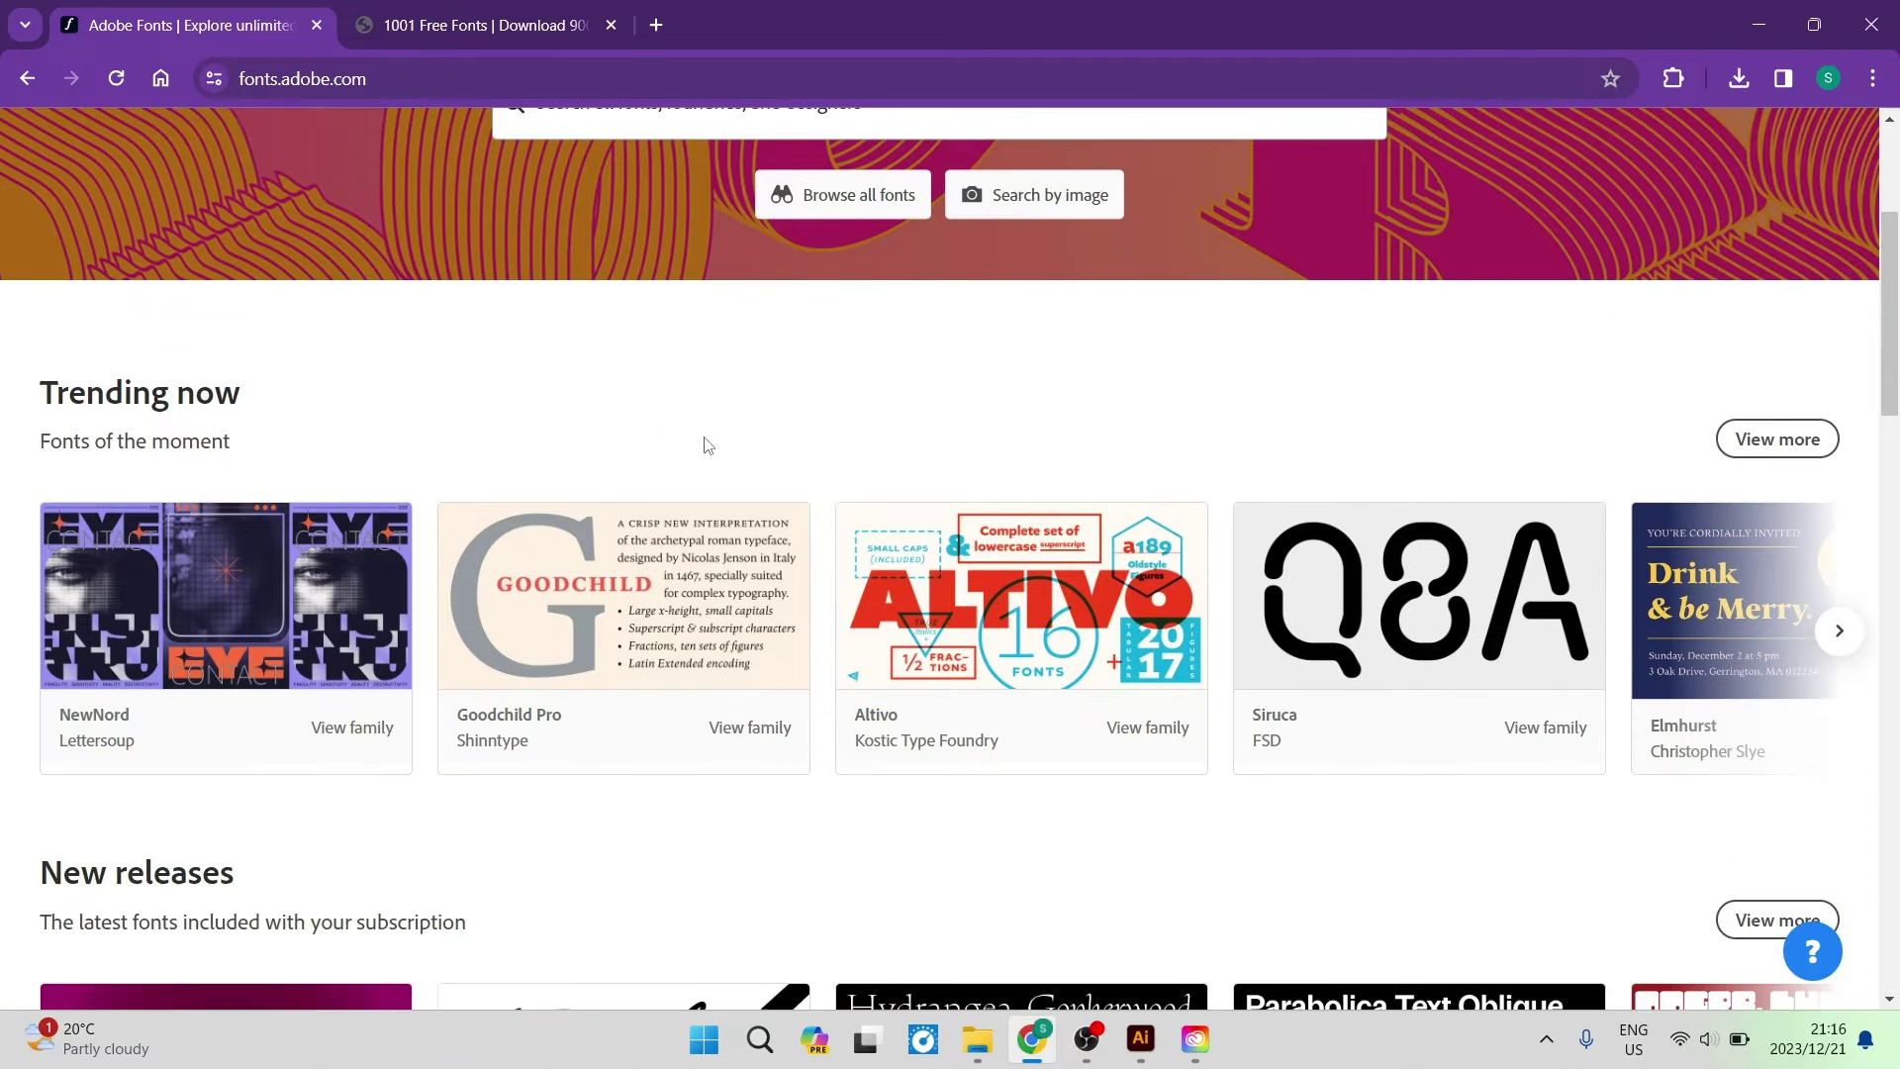
scroll(708, 445, "down", 5)
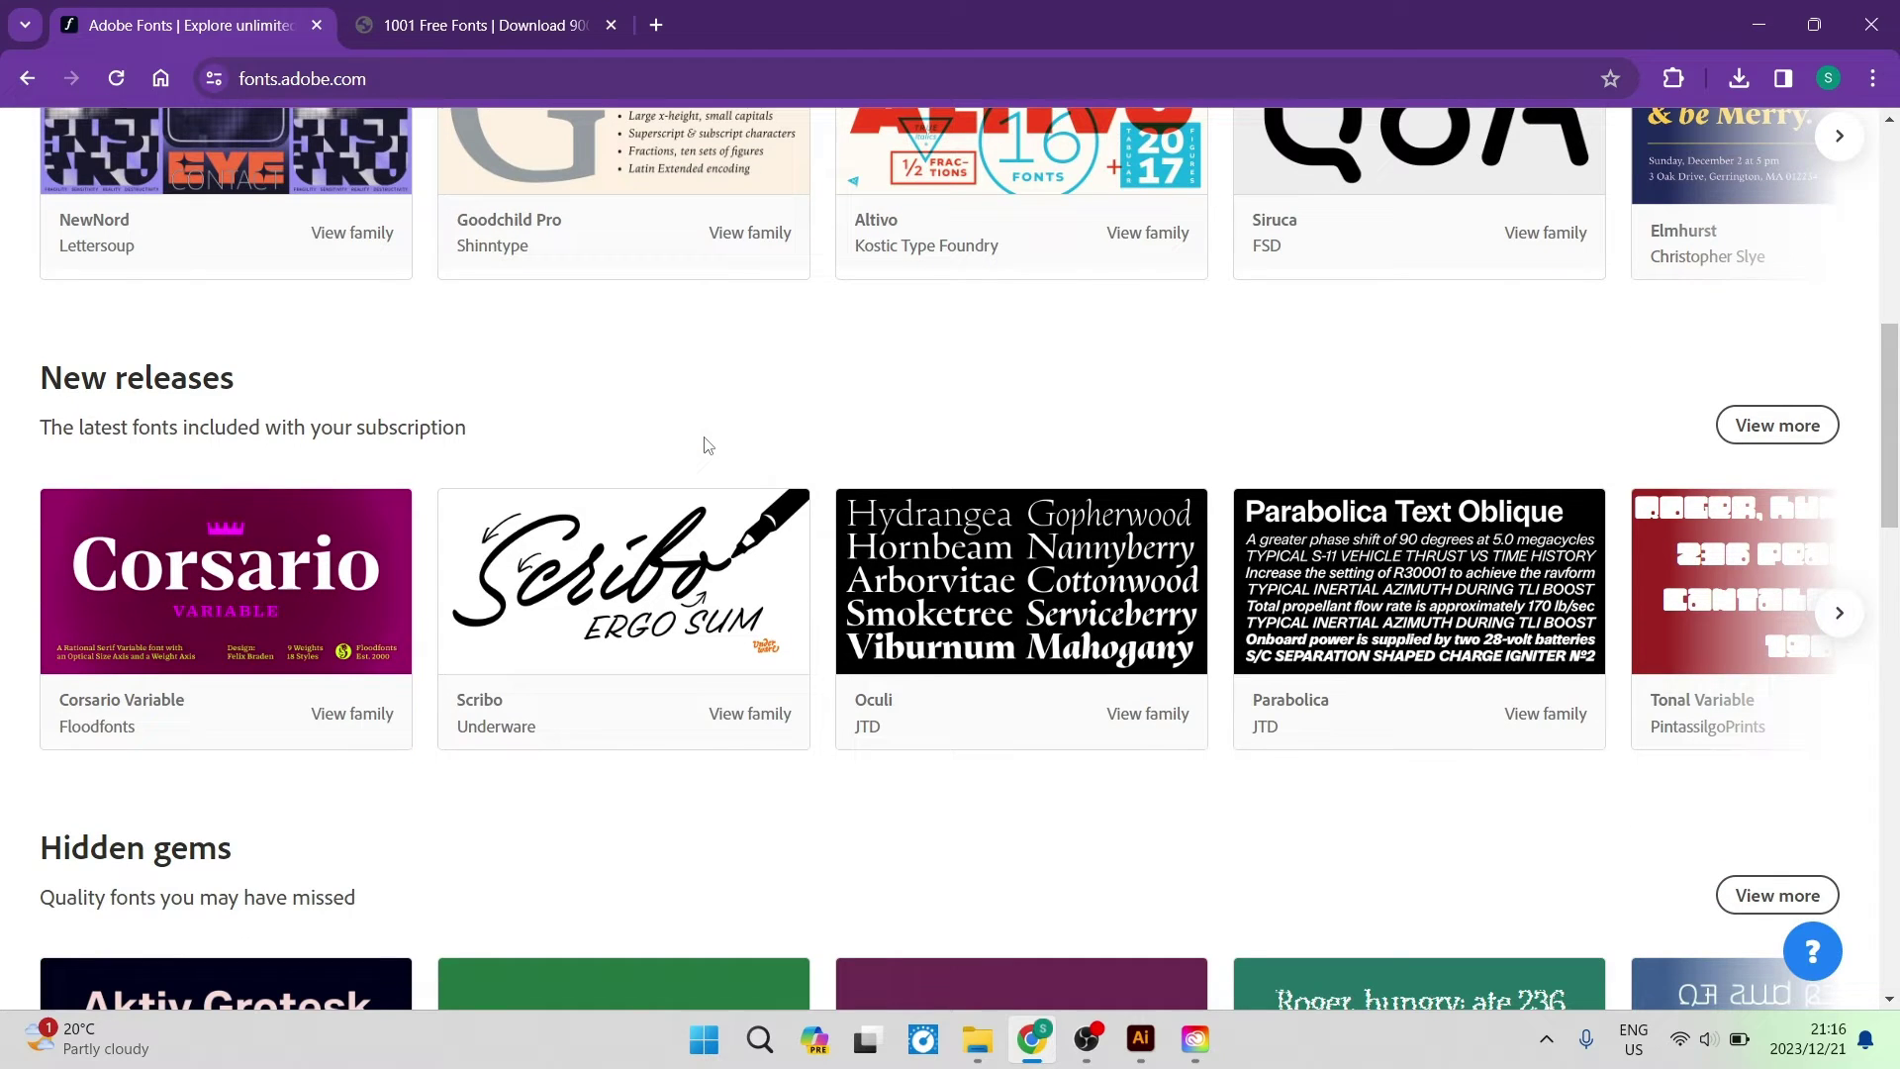
scroll(802, 679, "down", 5)
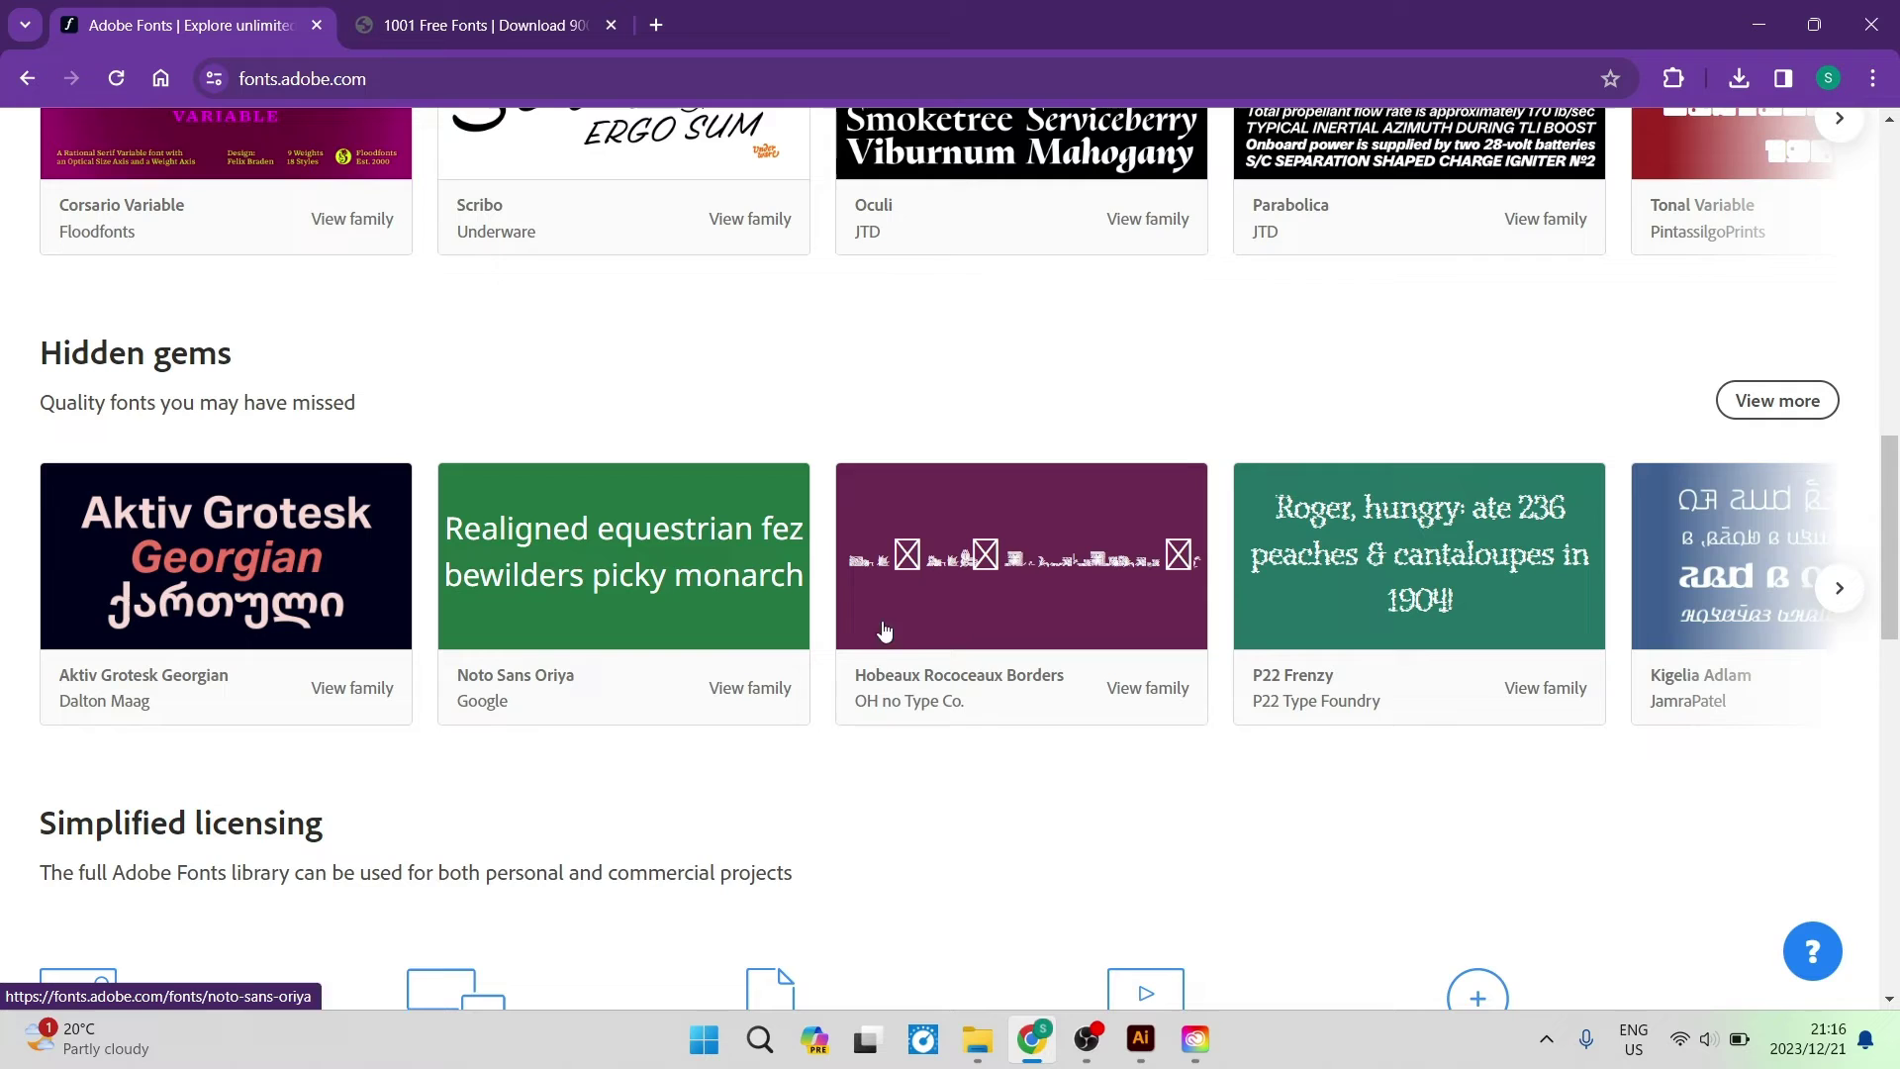
- Add P22 Frenzy Regular from its Adobe Fonts page and confirm it in Creative Cloud's Added Fonts
left_click(1331, 572)
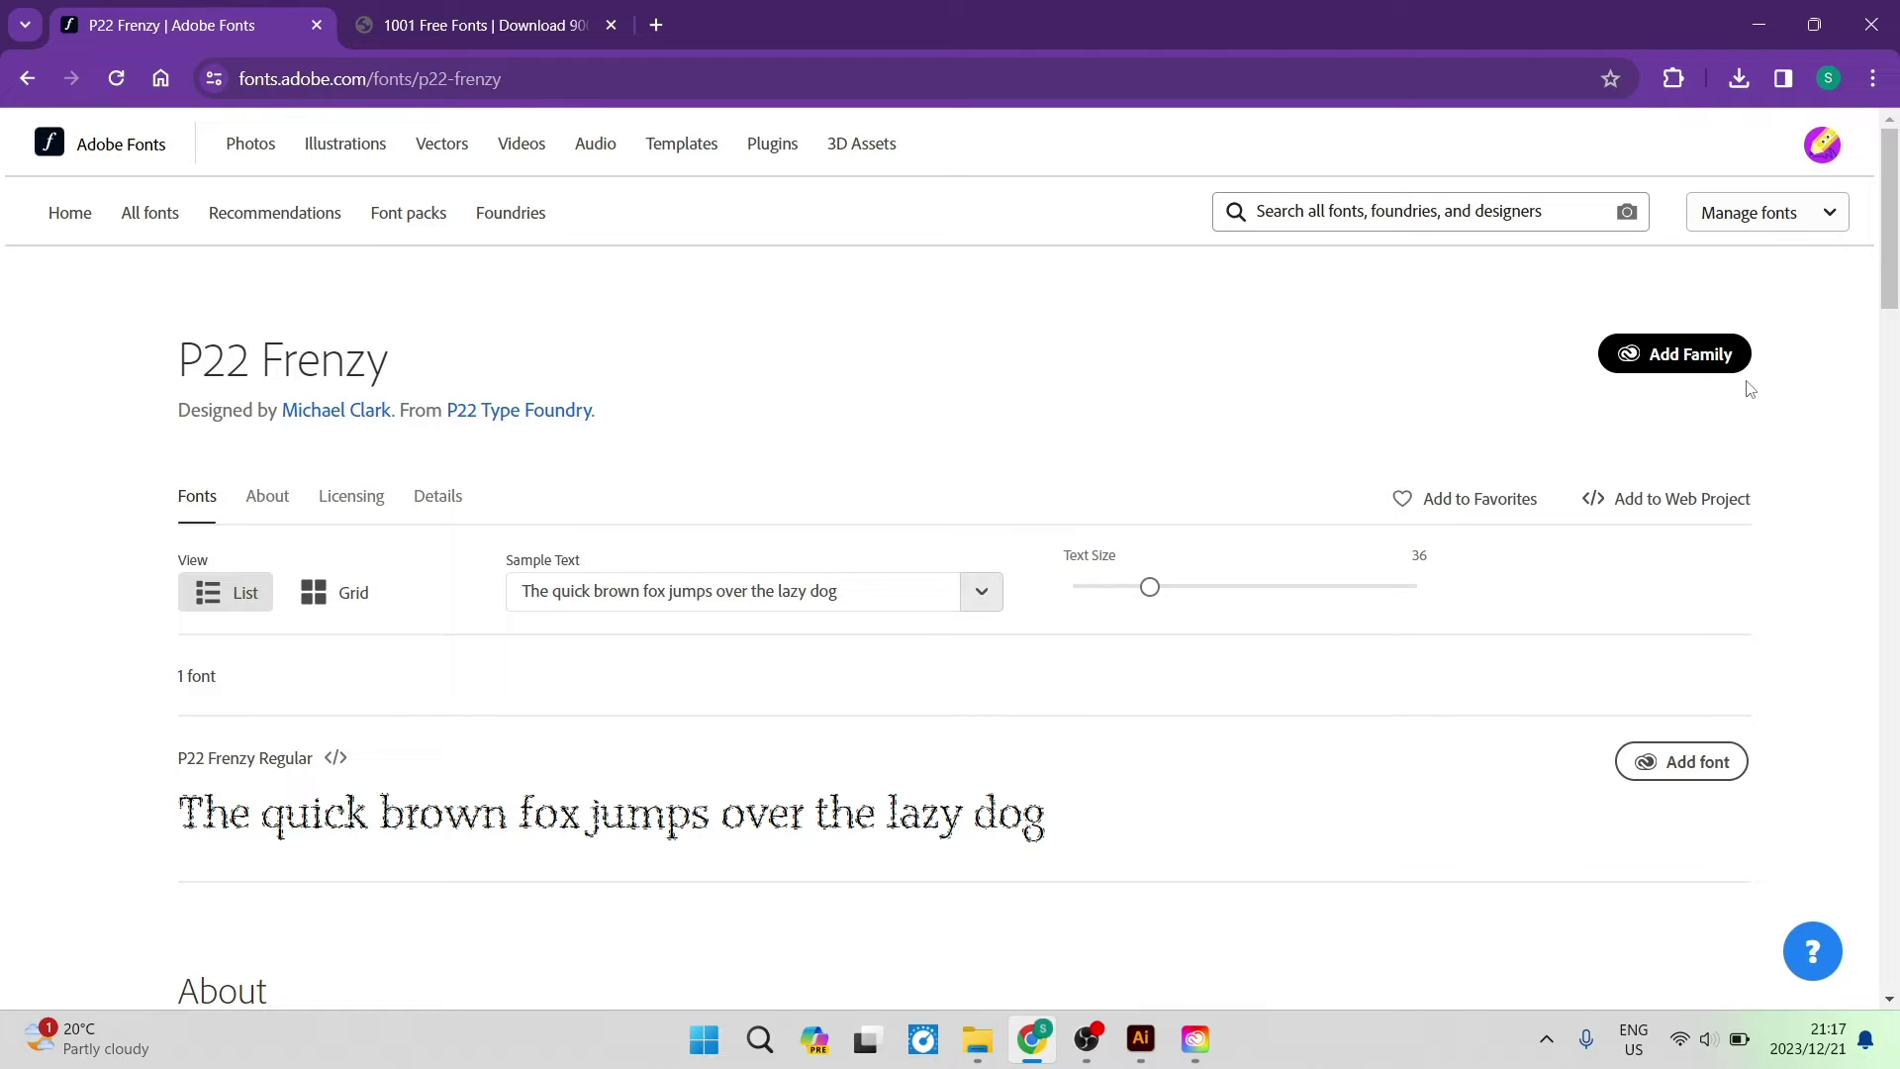
scroll(1010, 657, "down", 4)
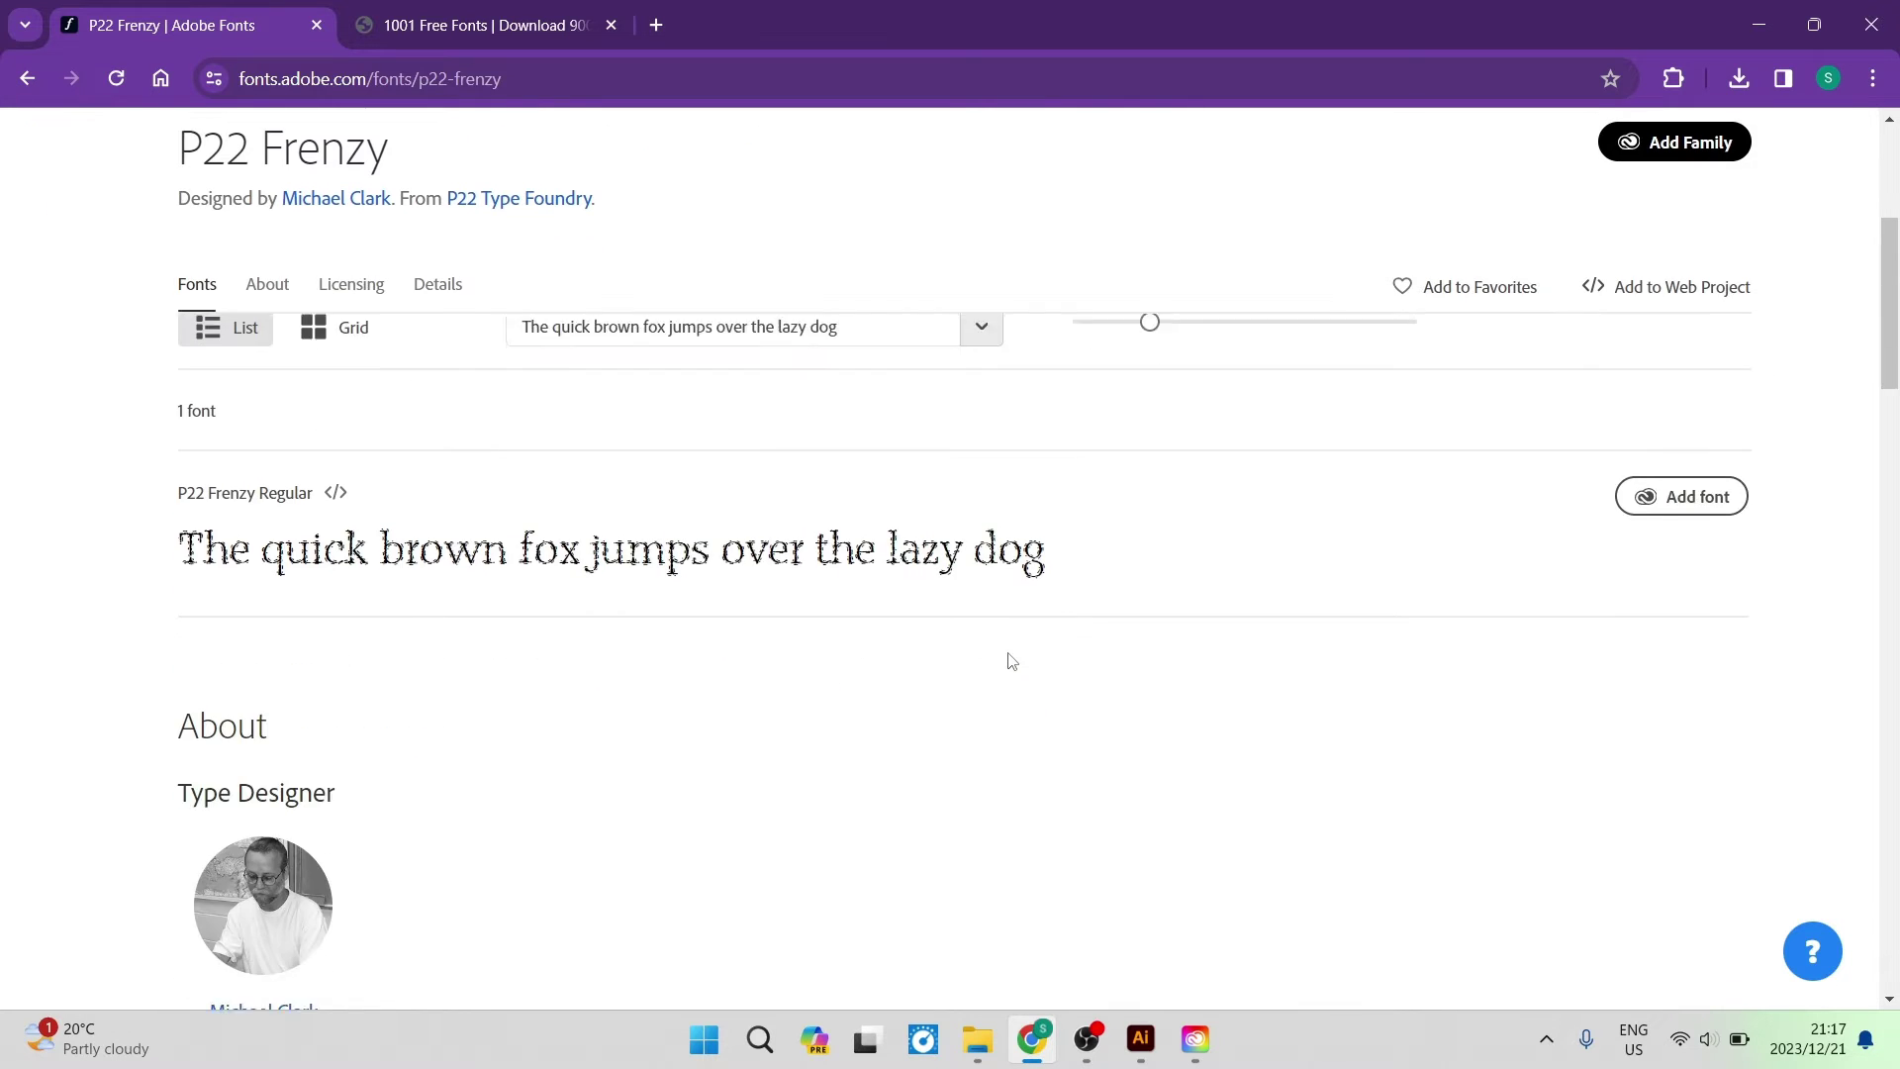
scroll(1218, 638, "up", 2)
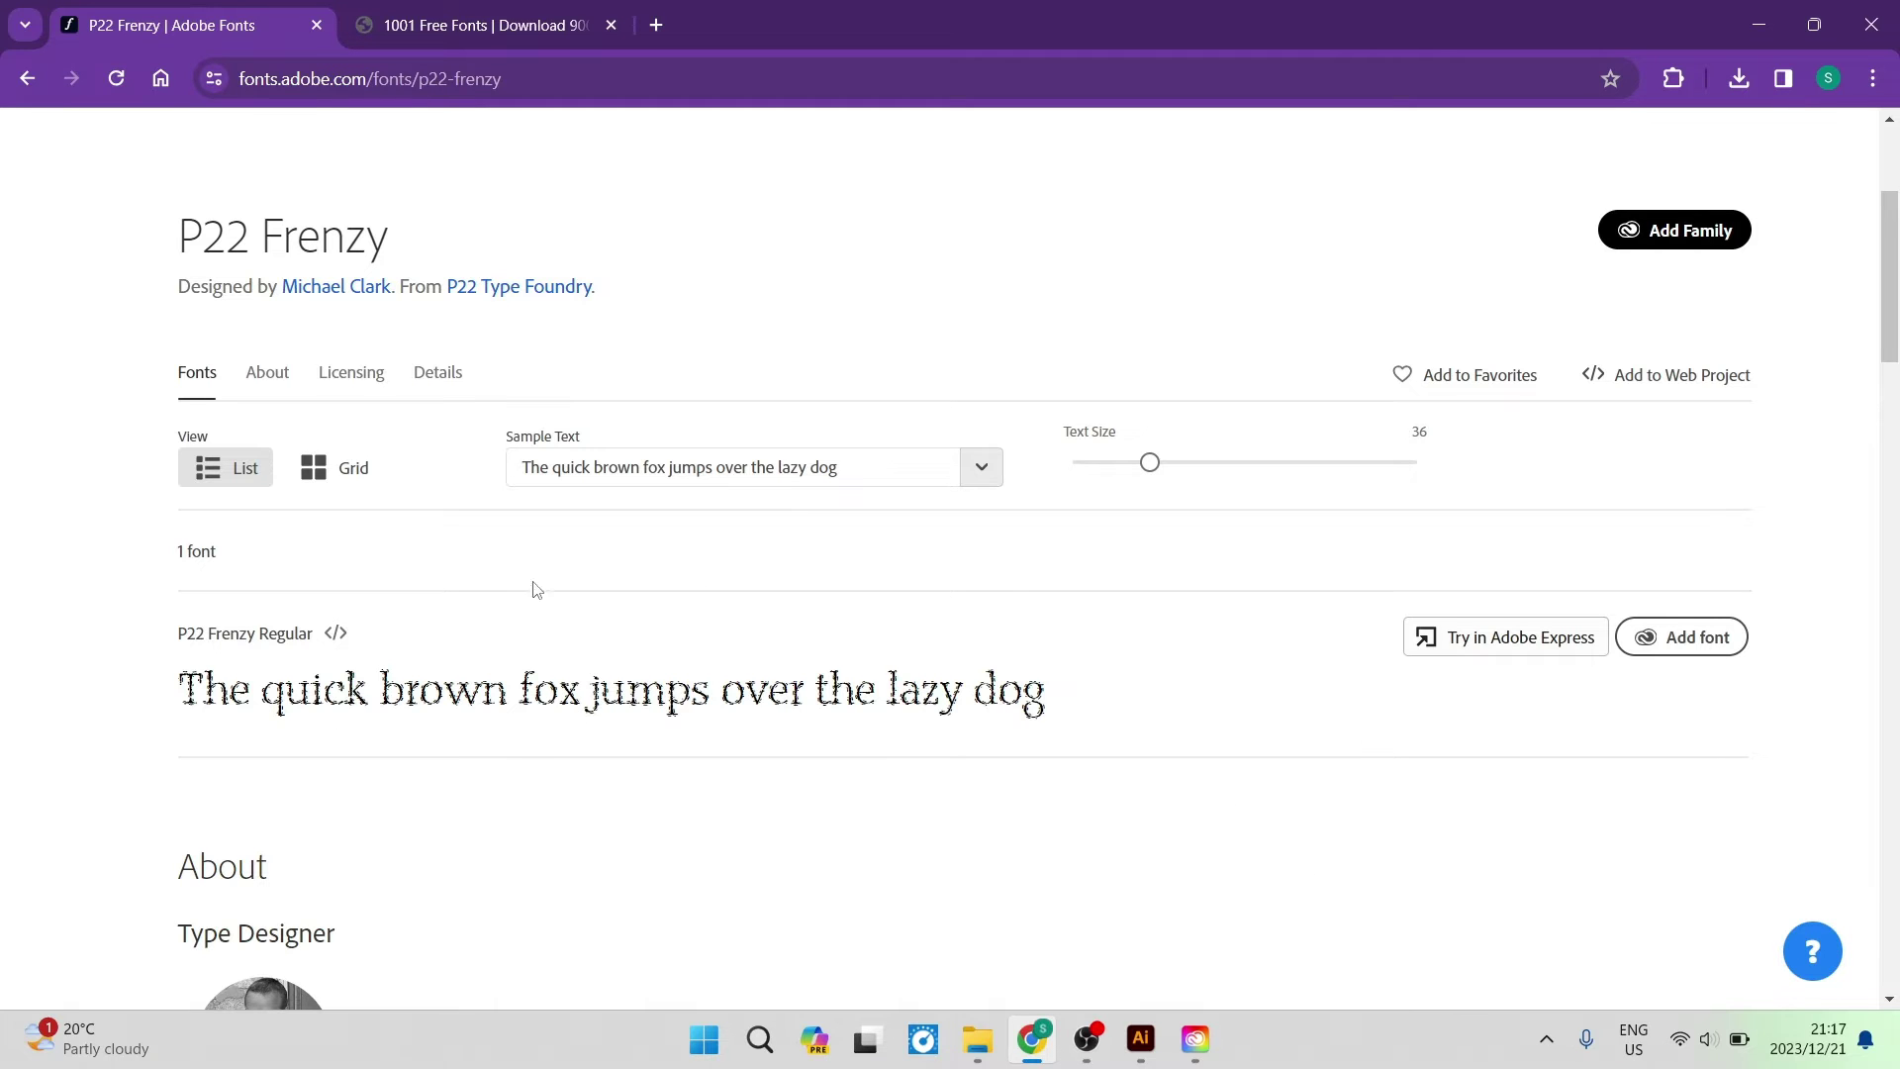
scroll(895, 629, "up", 1)
scroll(693, 545, "down", 1)
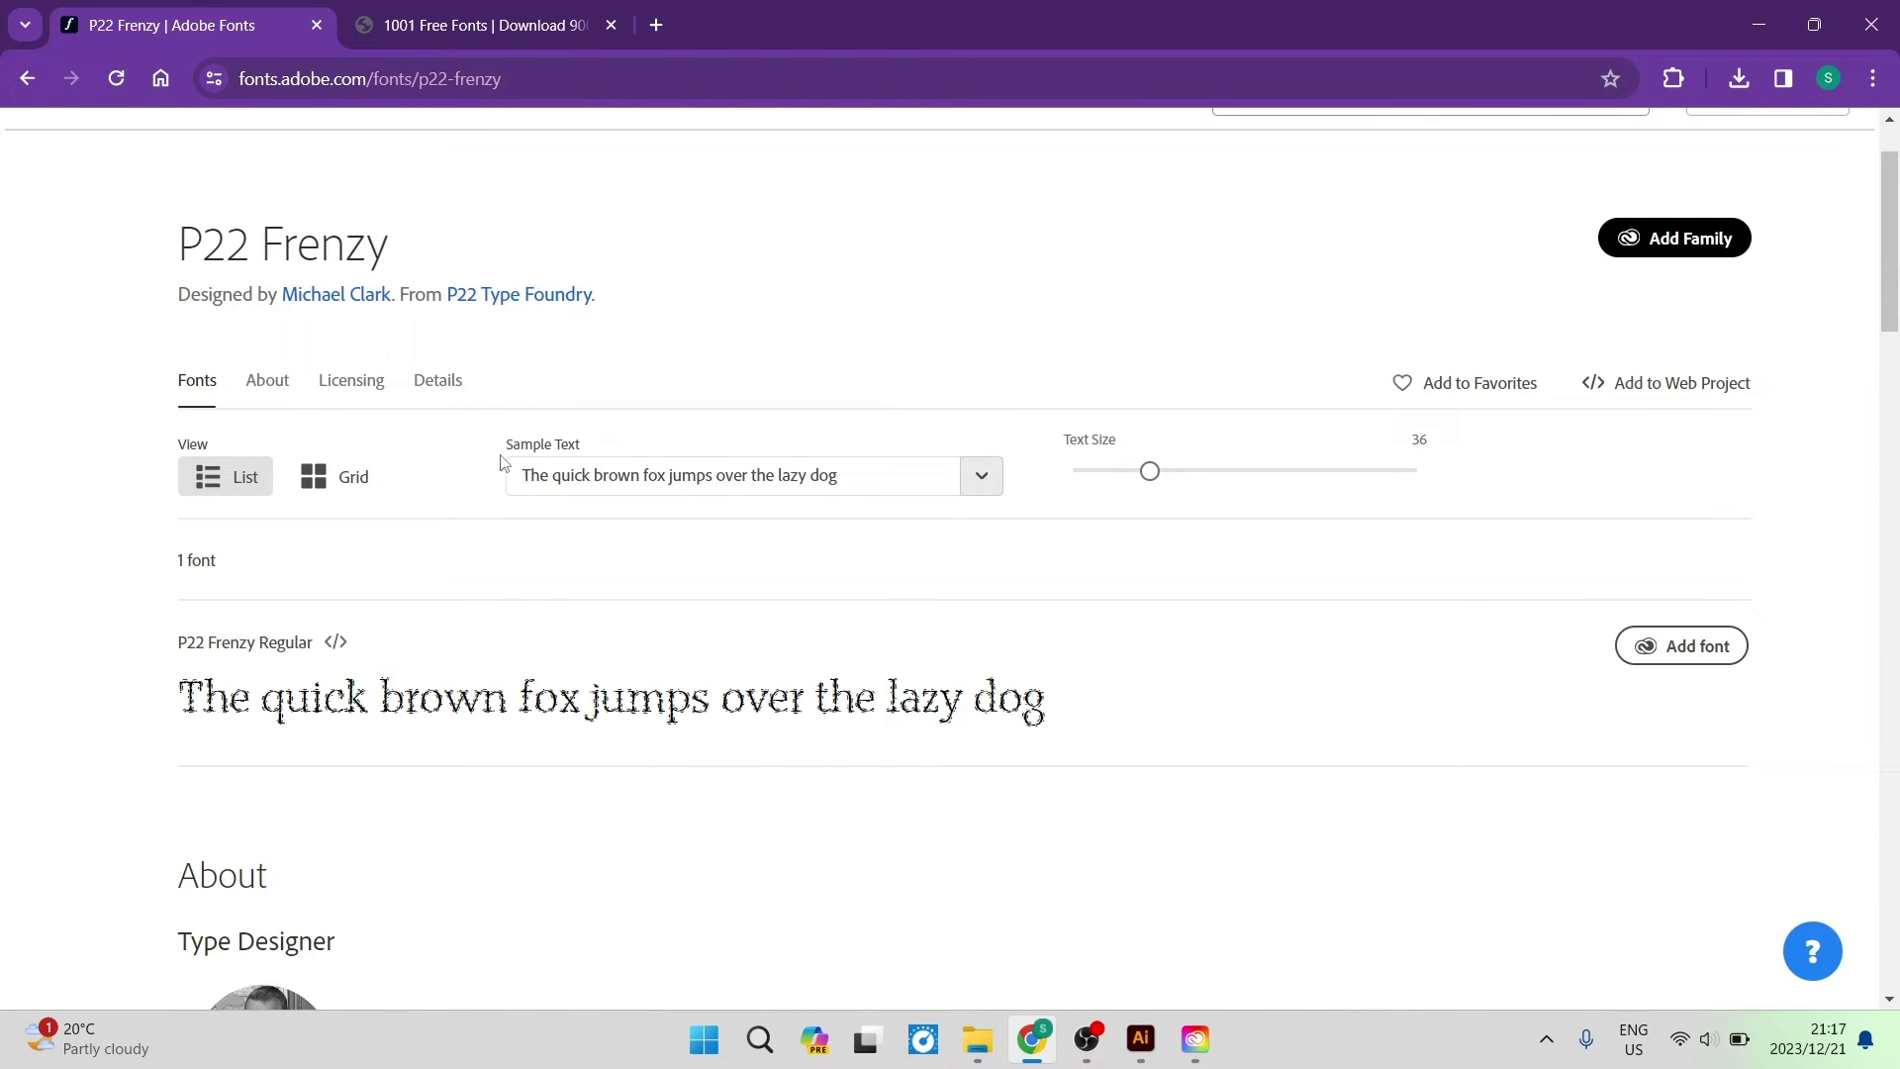
scroll(636, 292, "up", 1)
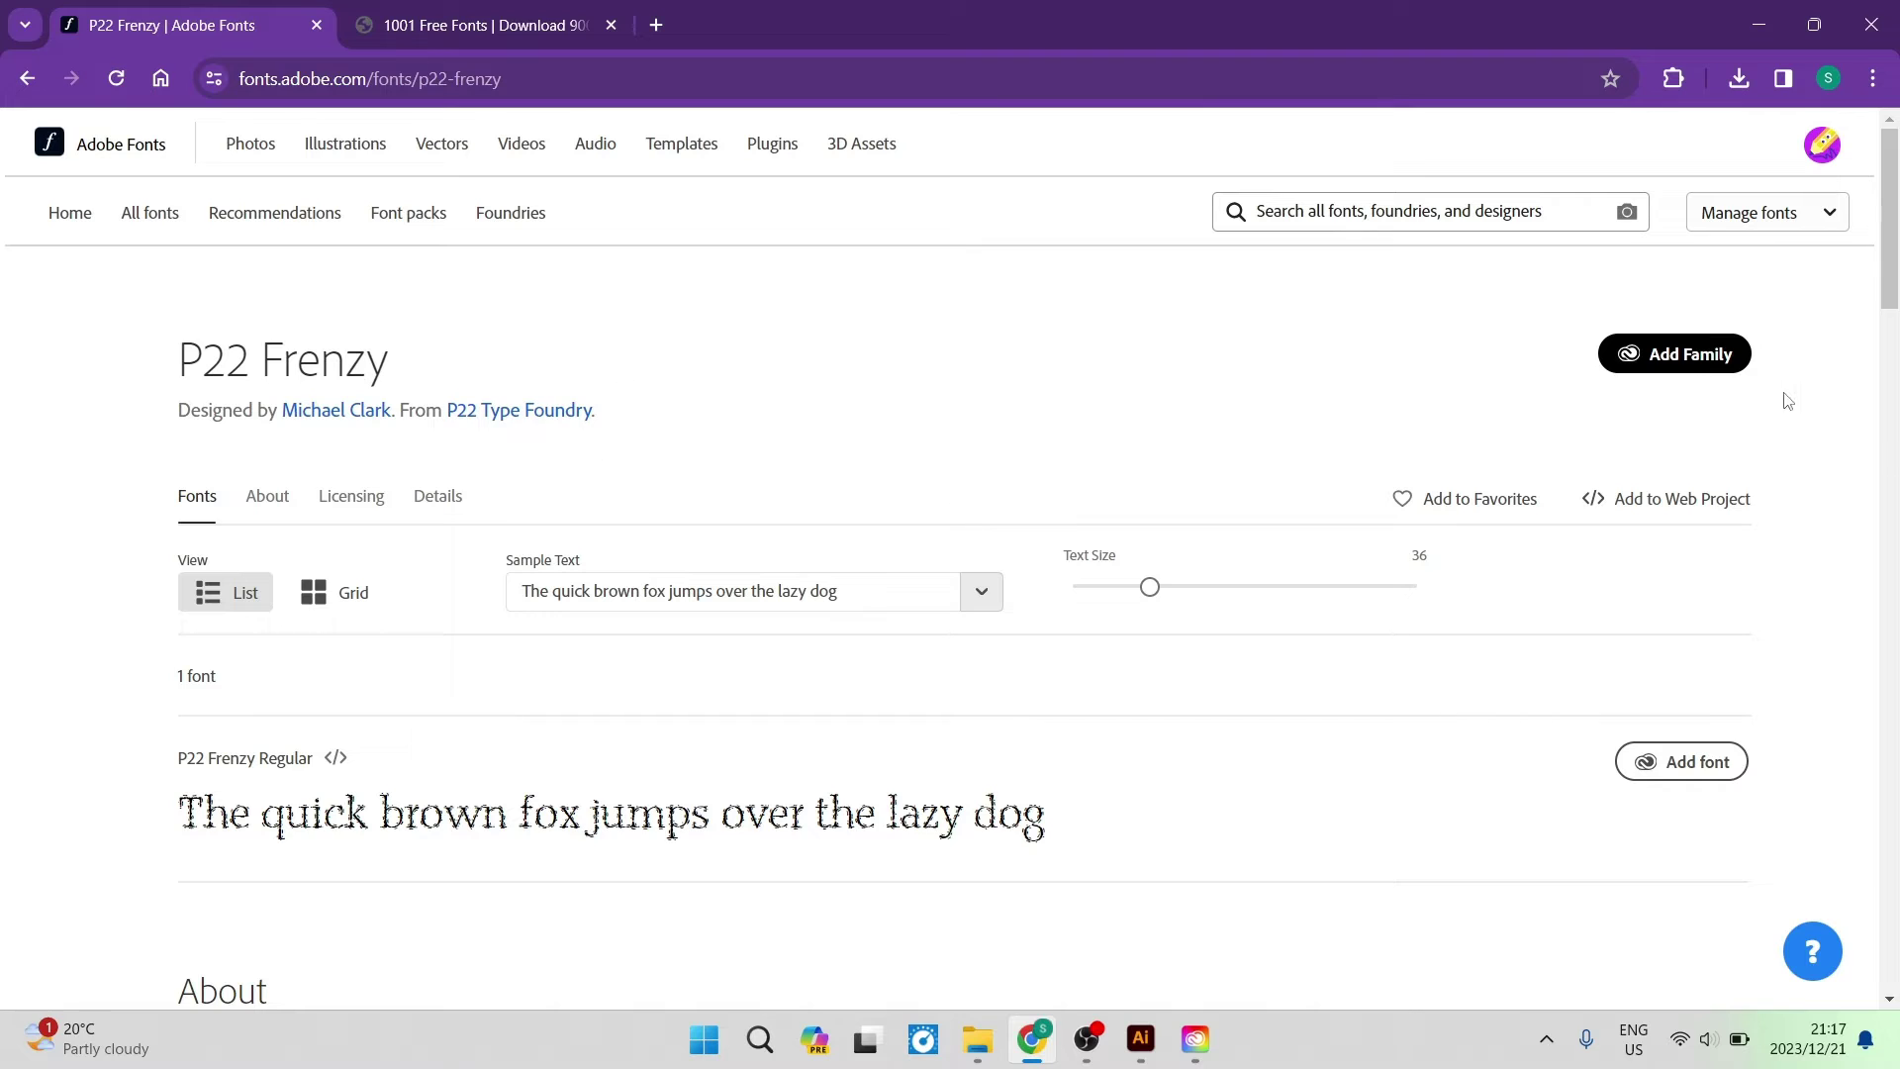
scroll(1069, 389, "down", 2)
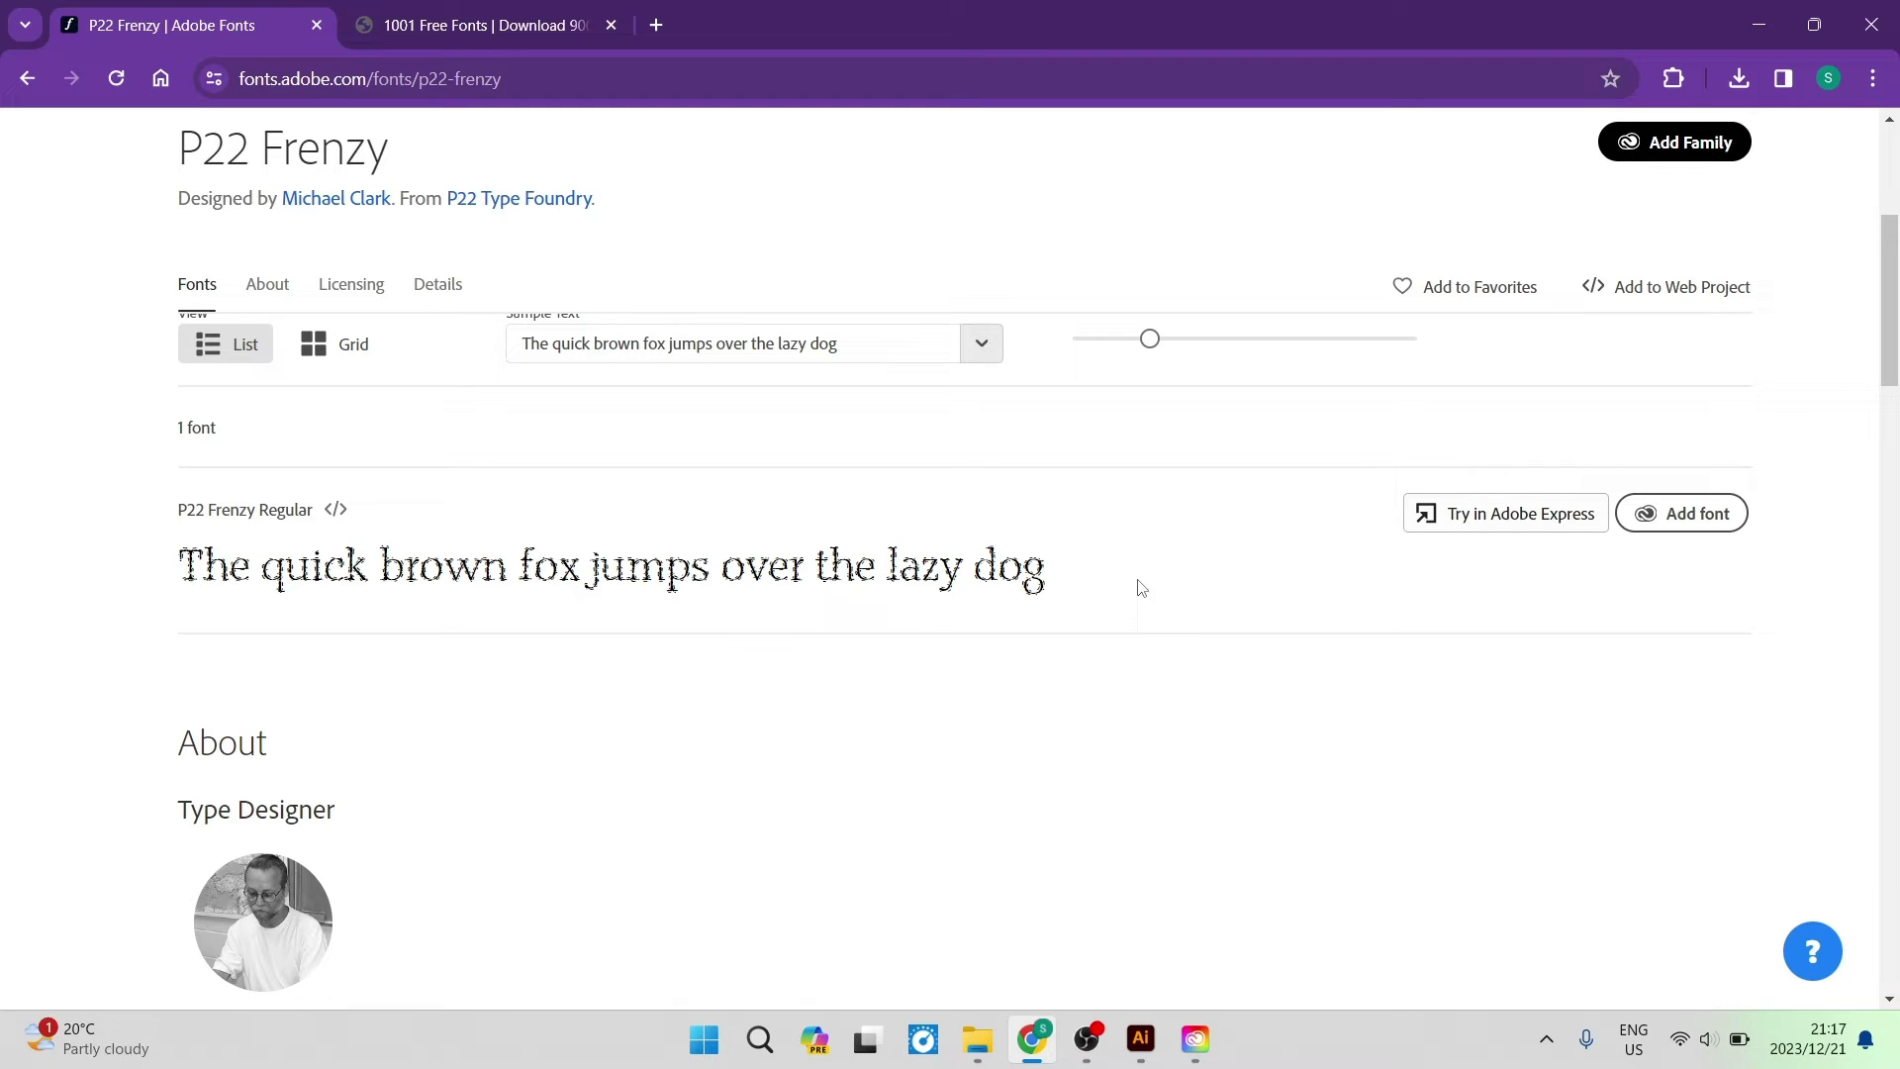
left_click(1698, 524)
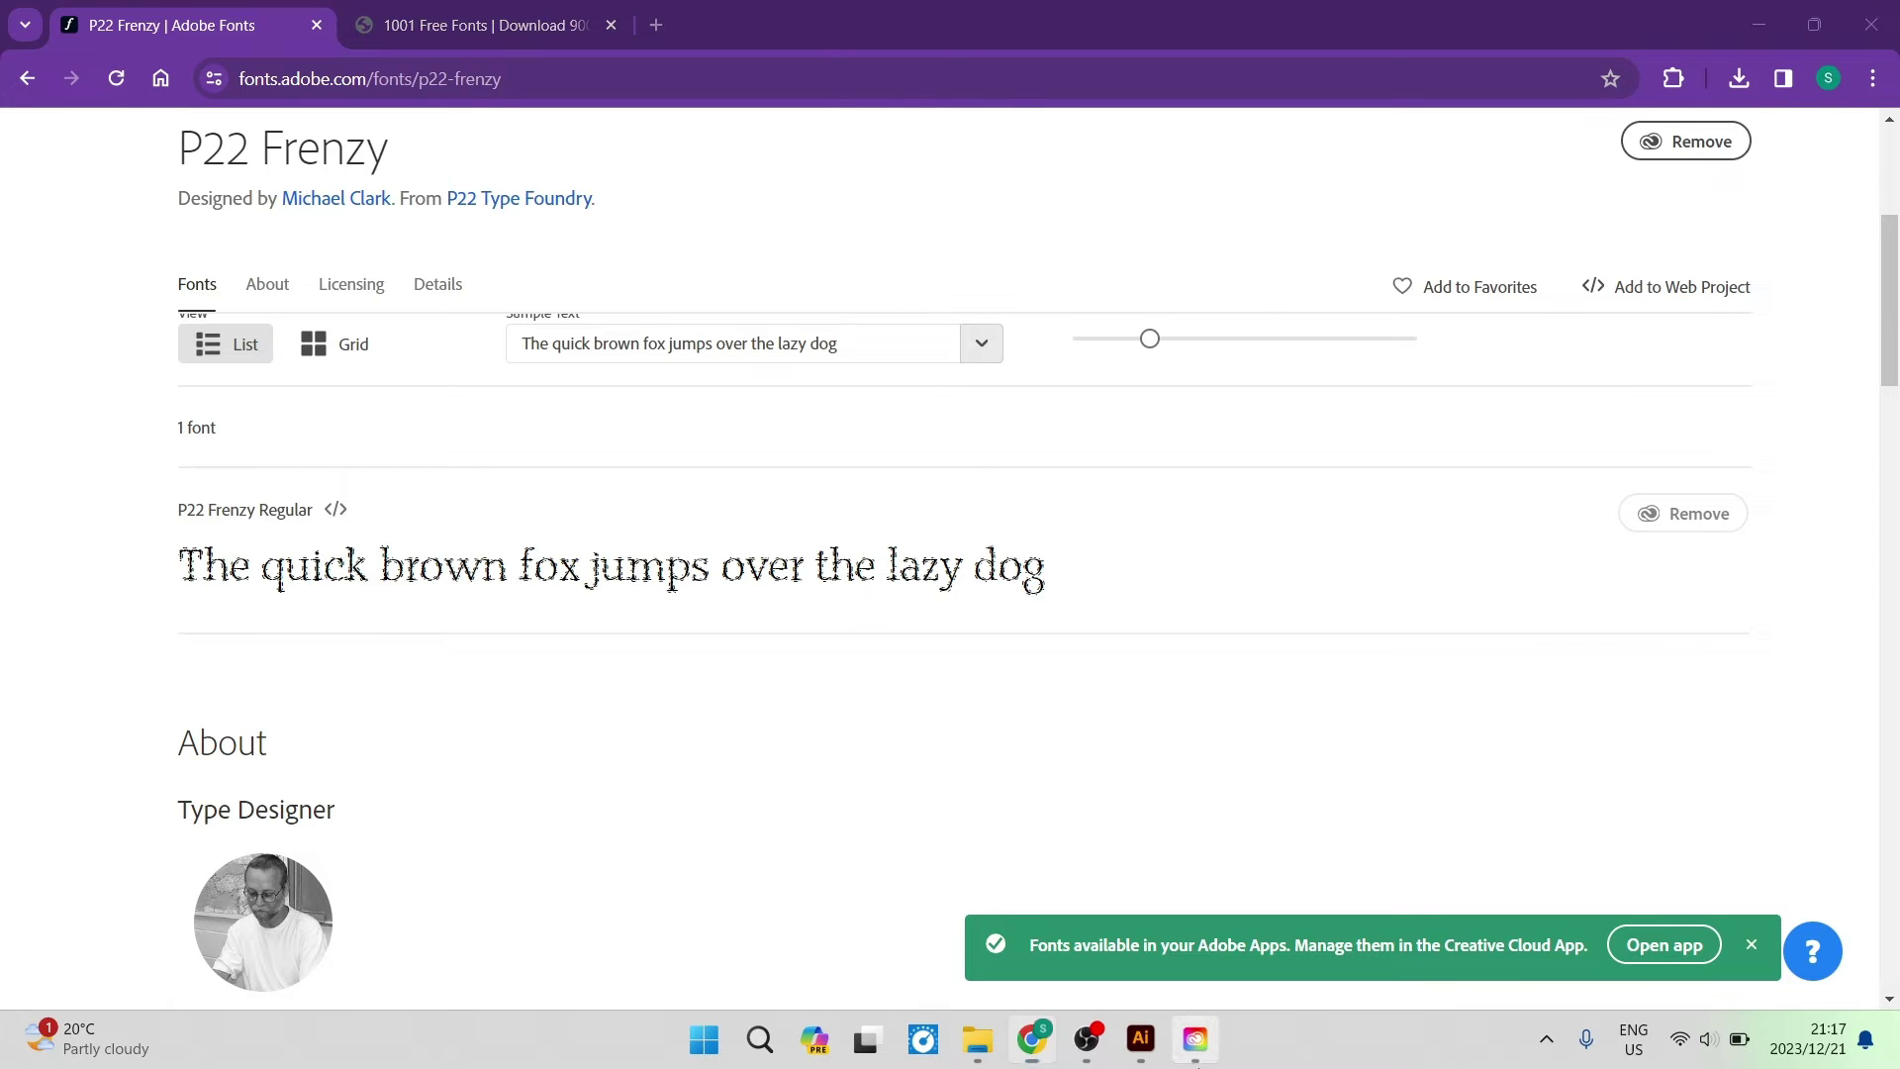
left_click(1196, 1039)
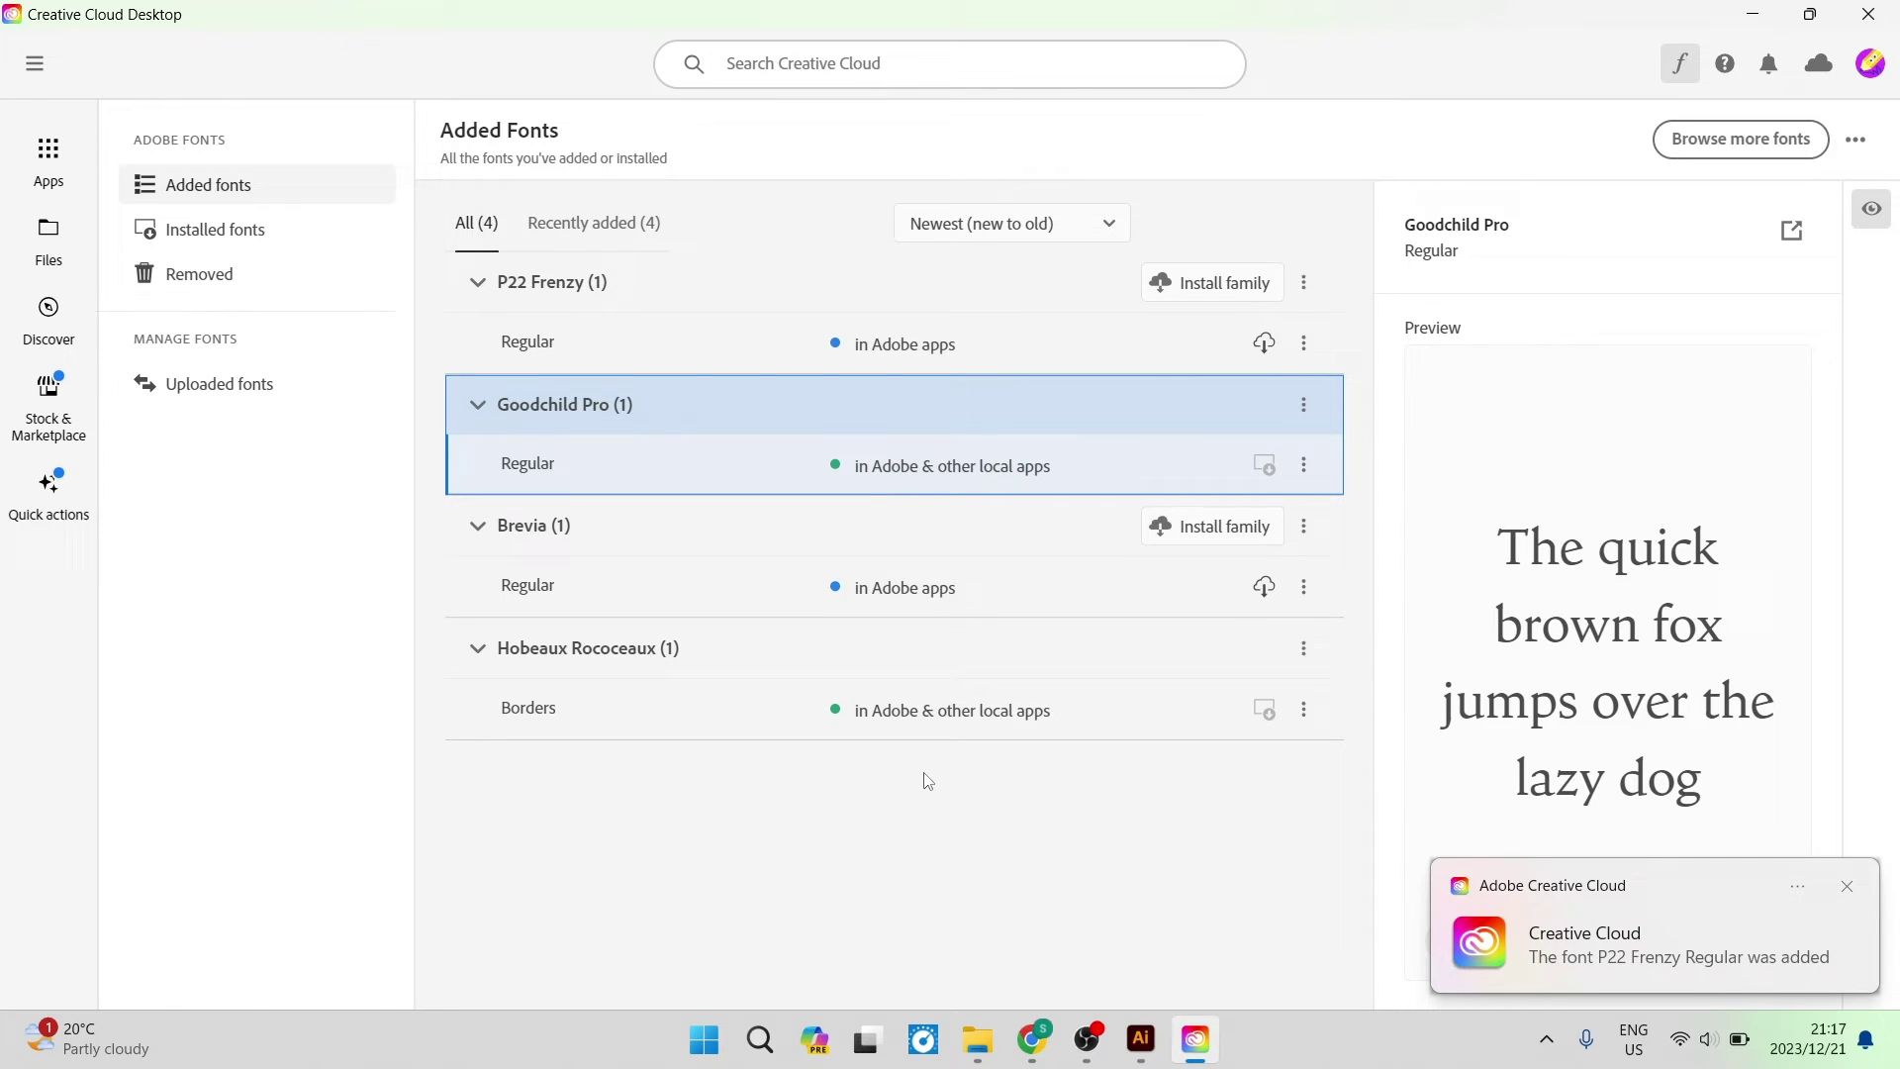
- Place a 'Lorem ipsum' point text object on the Illustrator artboard
left_click(1138, 1039)
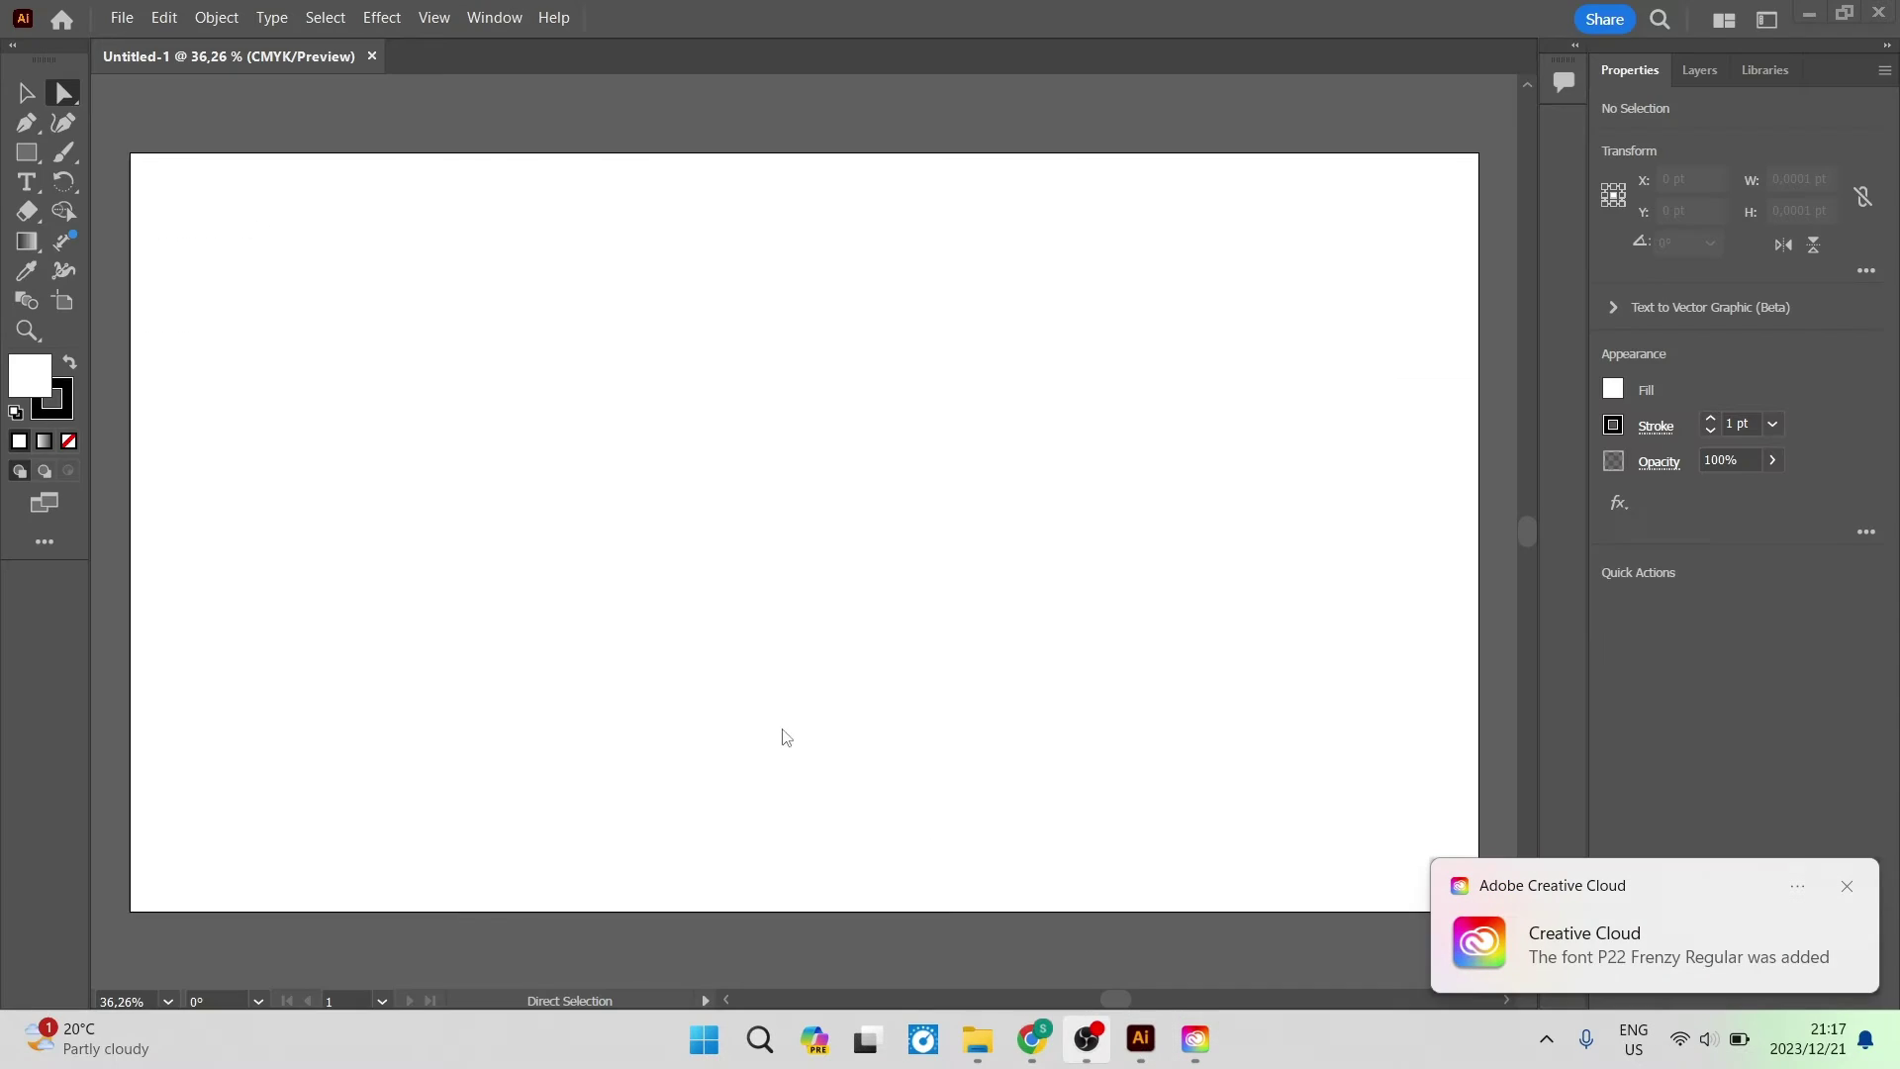
key("t")
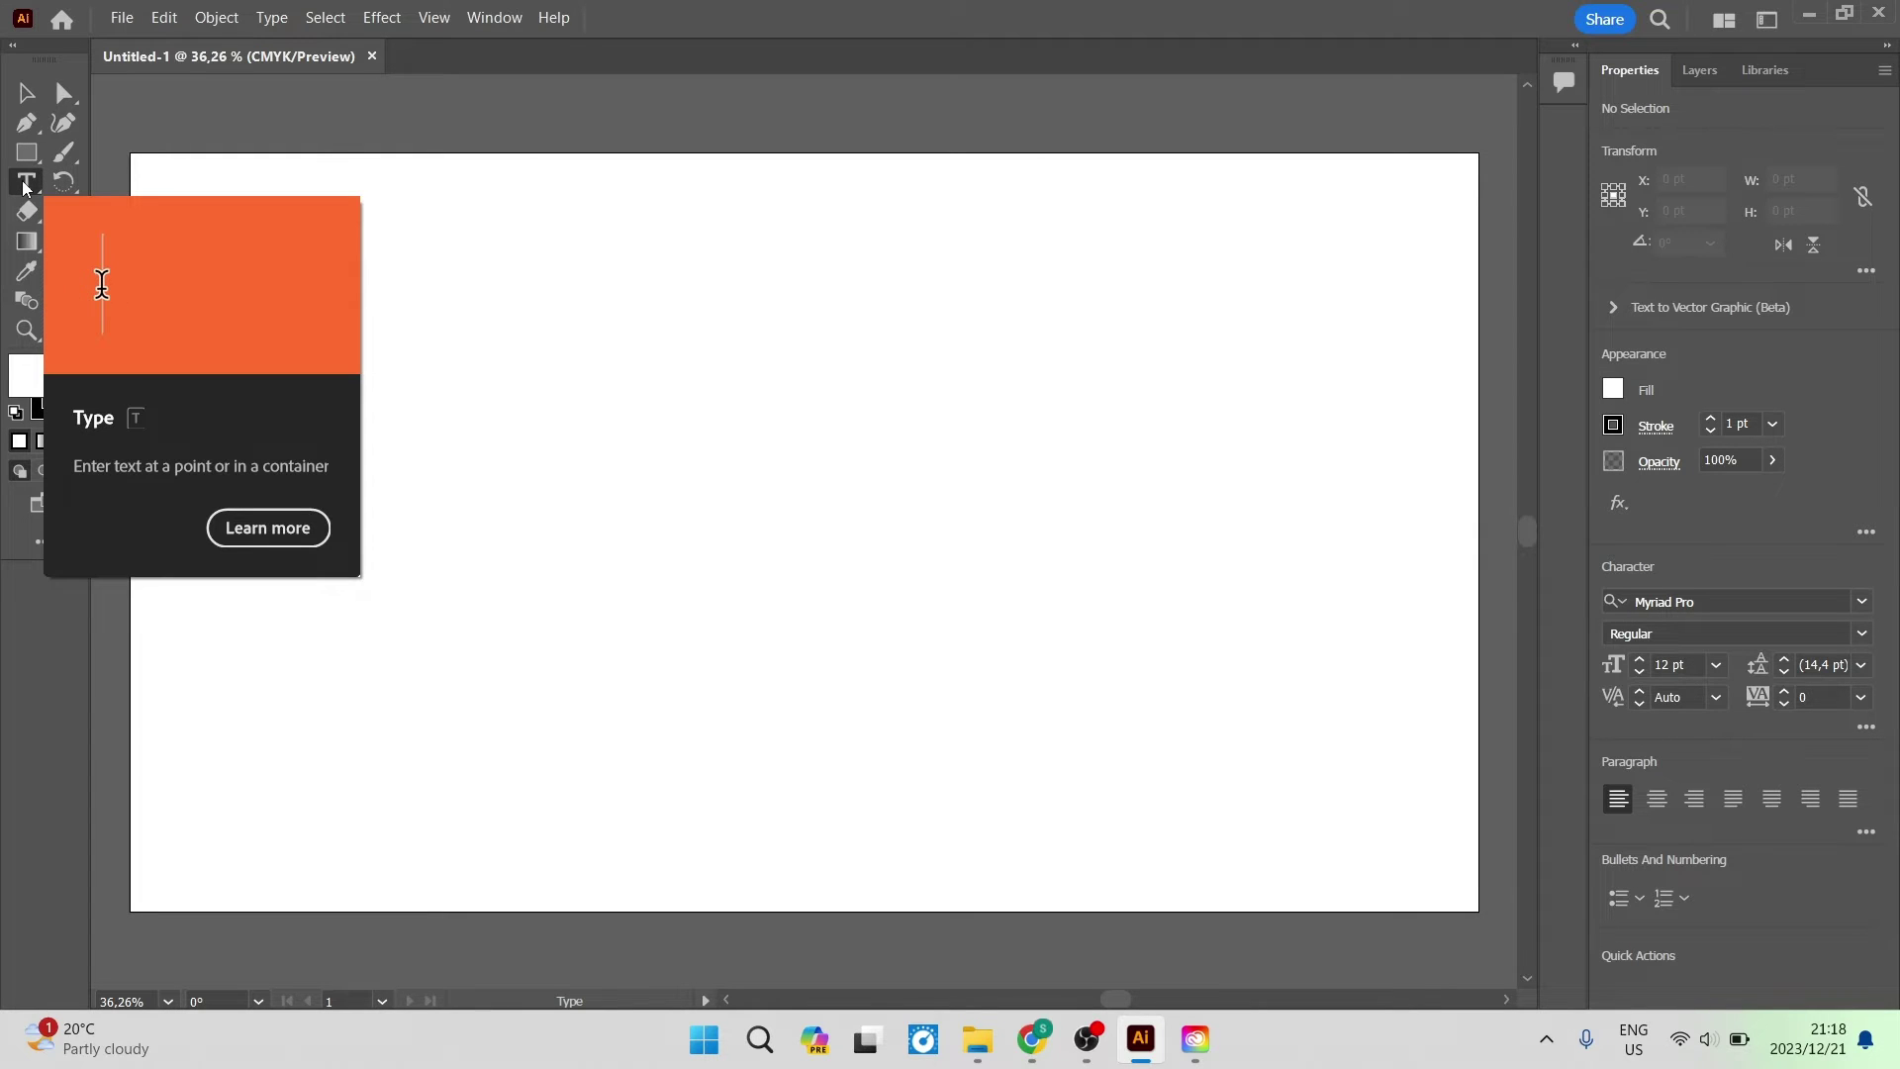
left_click(655, 345)
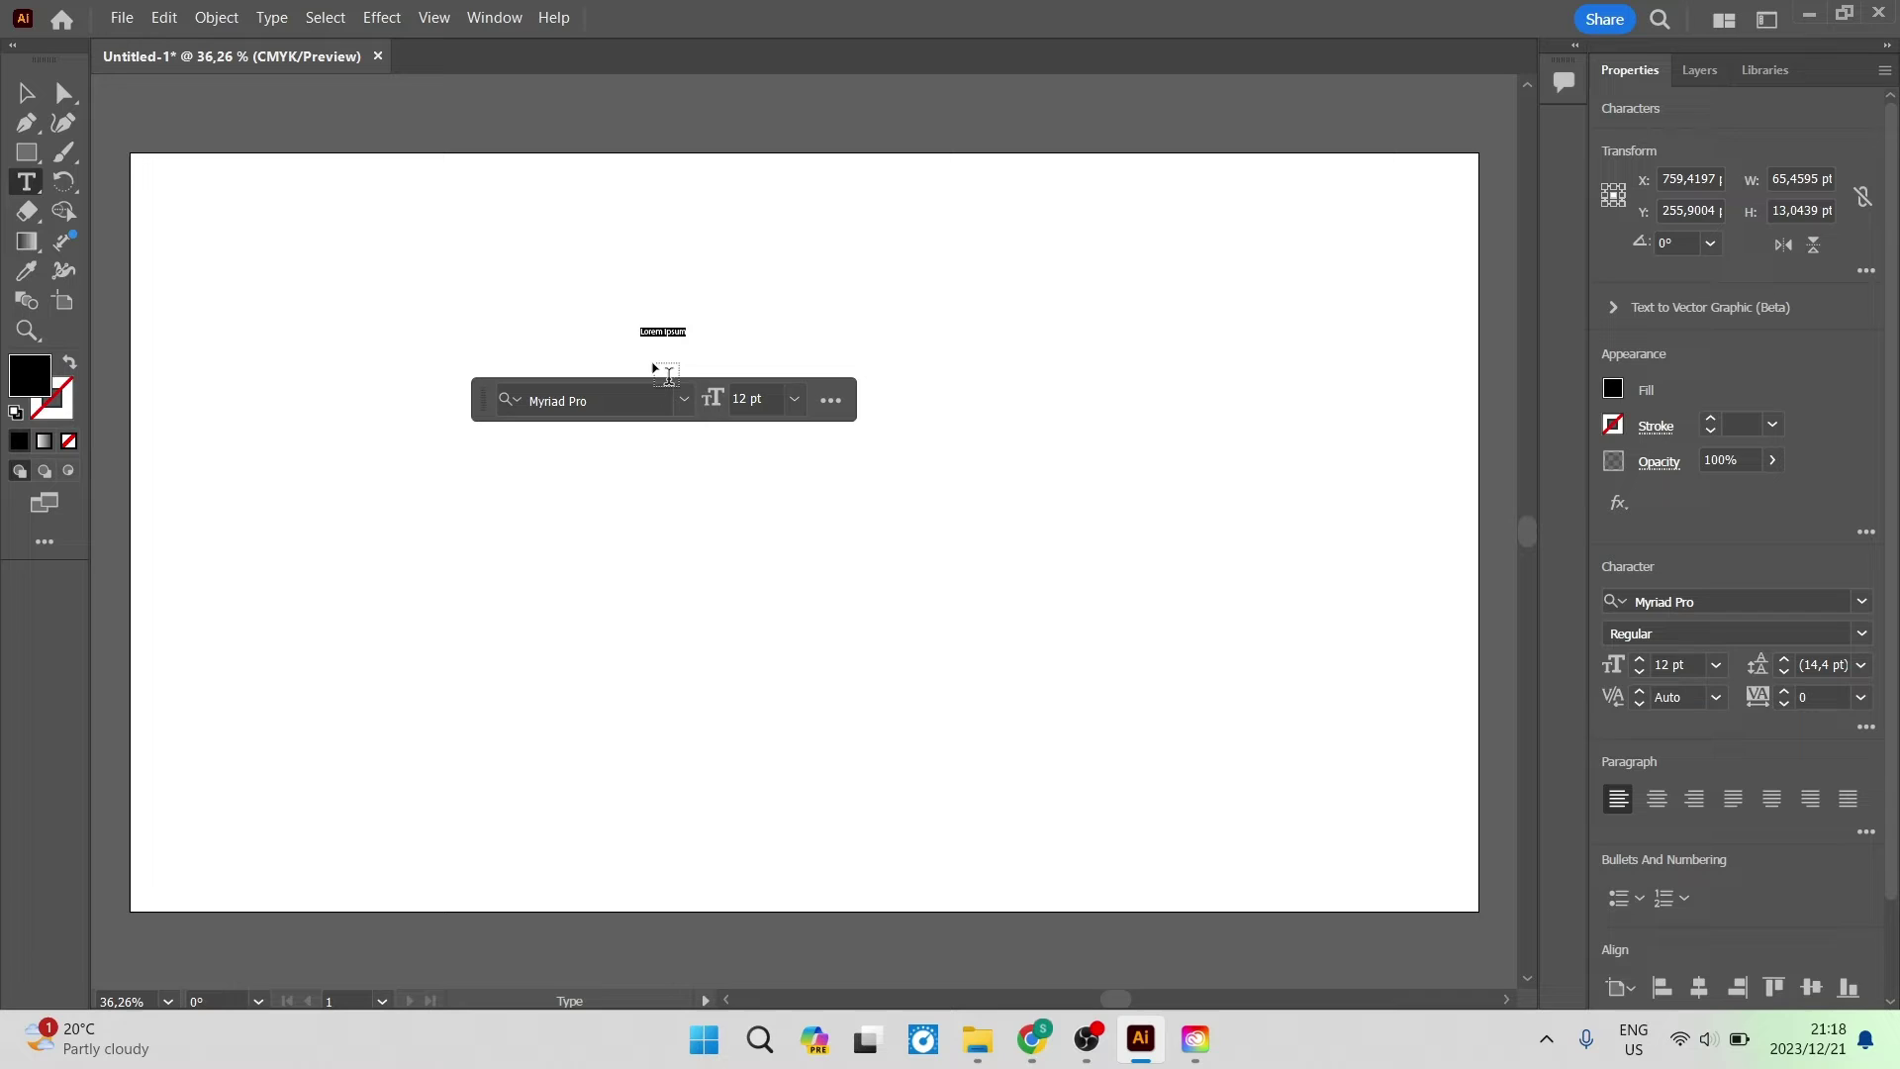
key("ctrl")
key("Right")
- Set the Lorem ipsum text size to 72 pt
triple_click(681, 330)
left_click(793, 399)
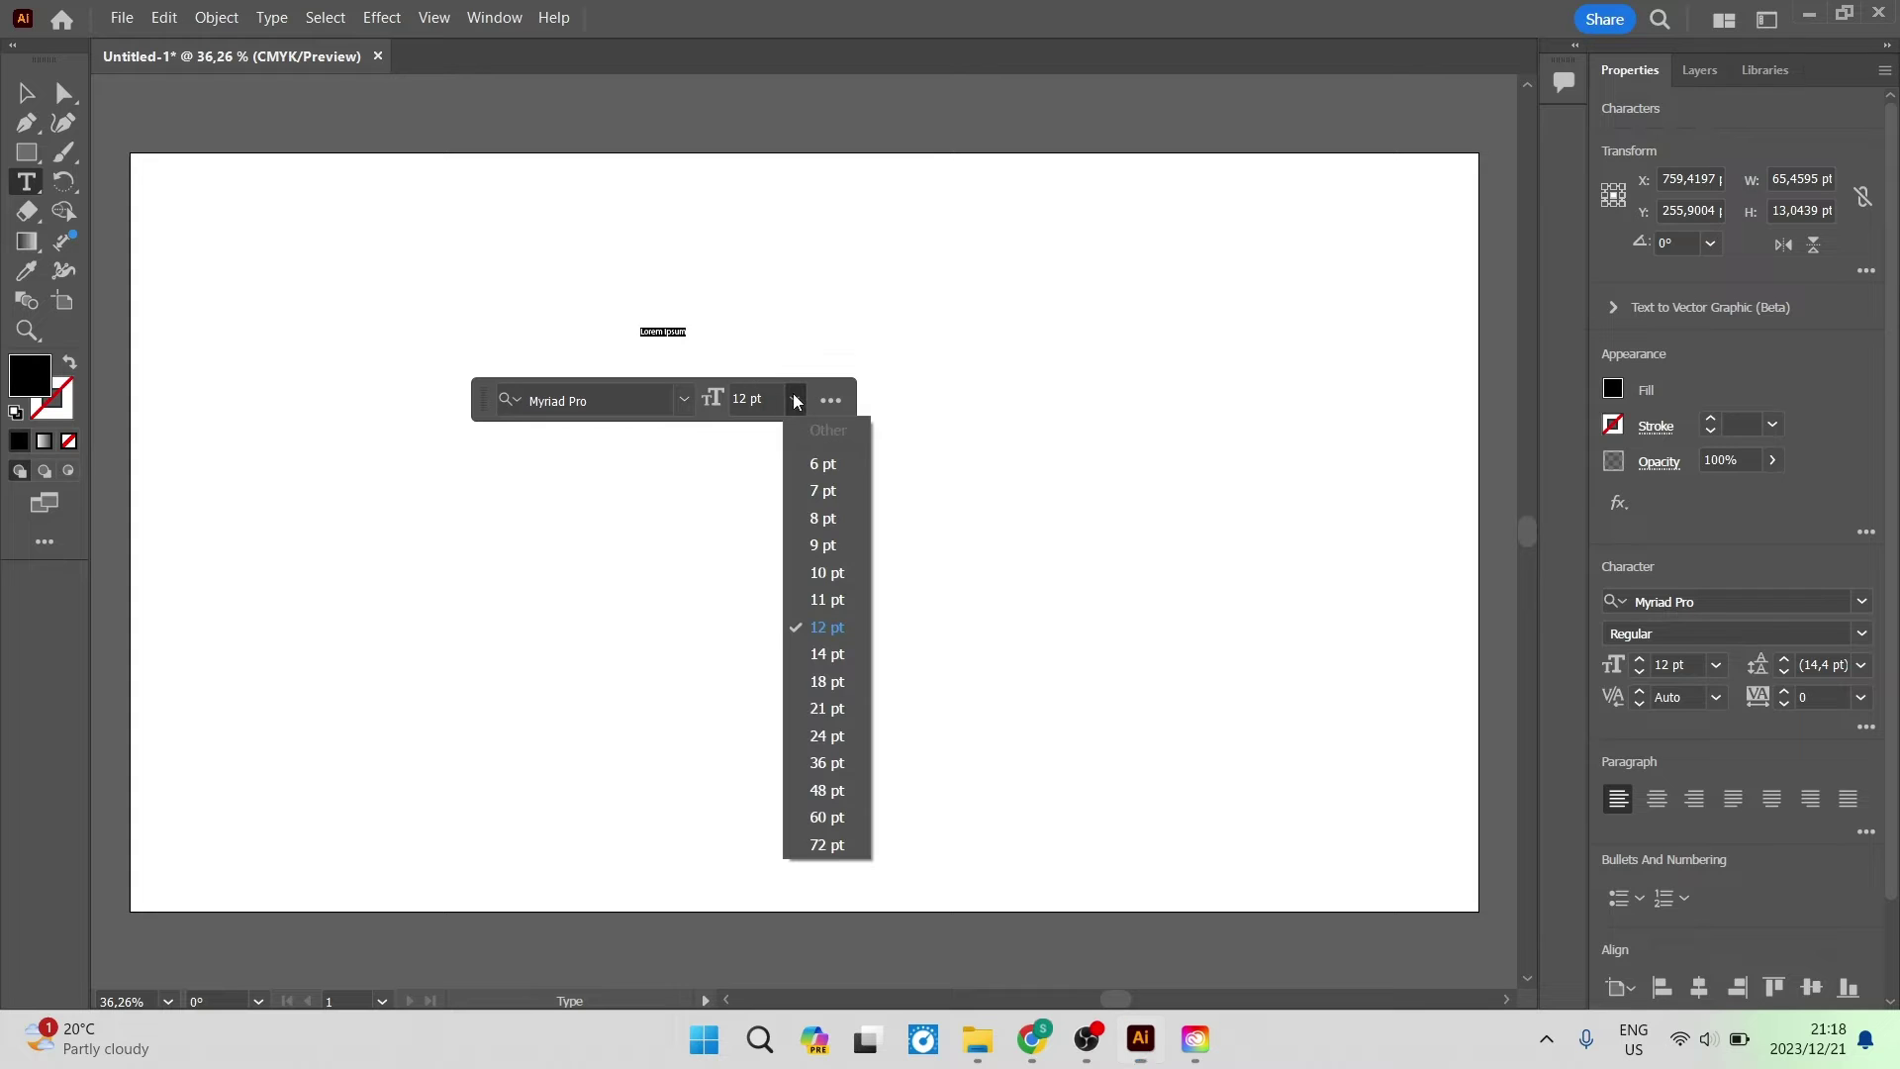
left_click(828, 843)
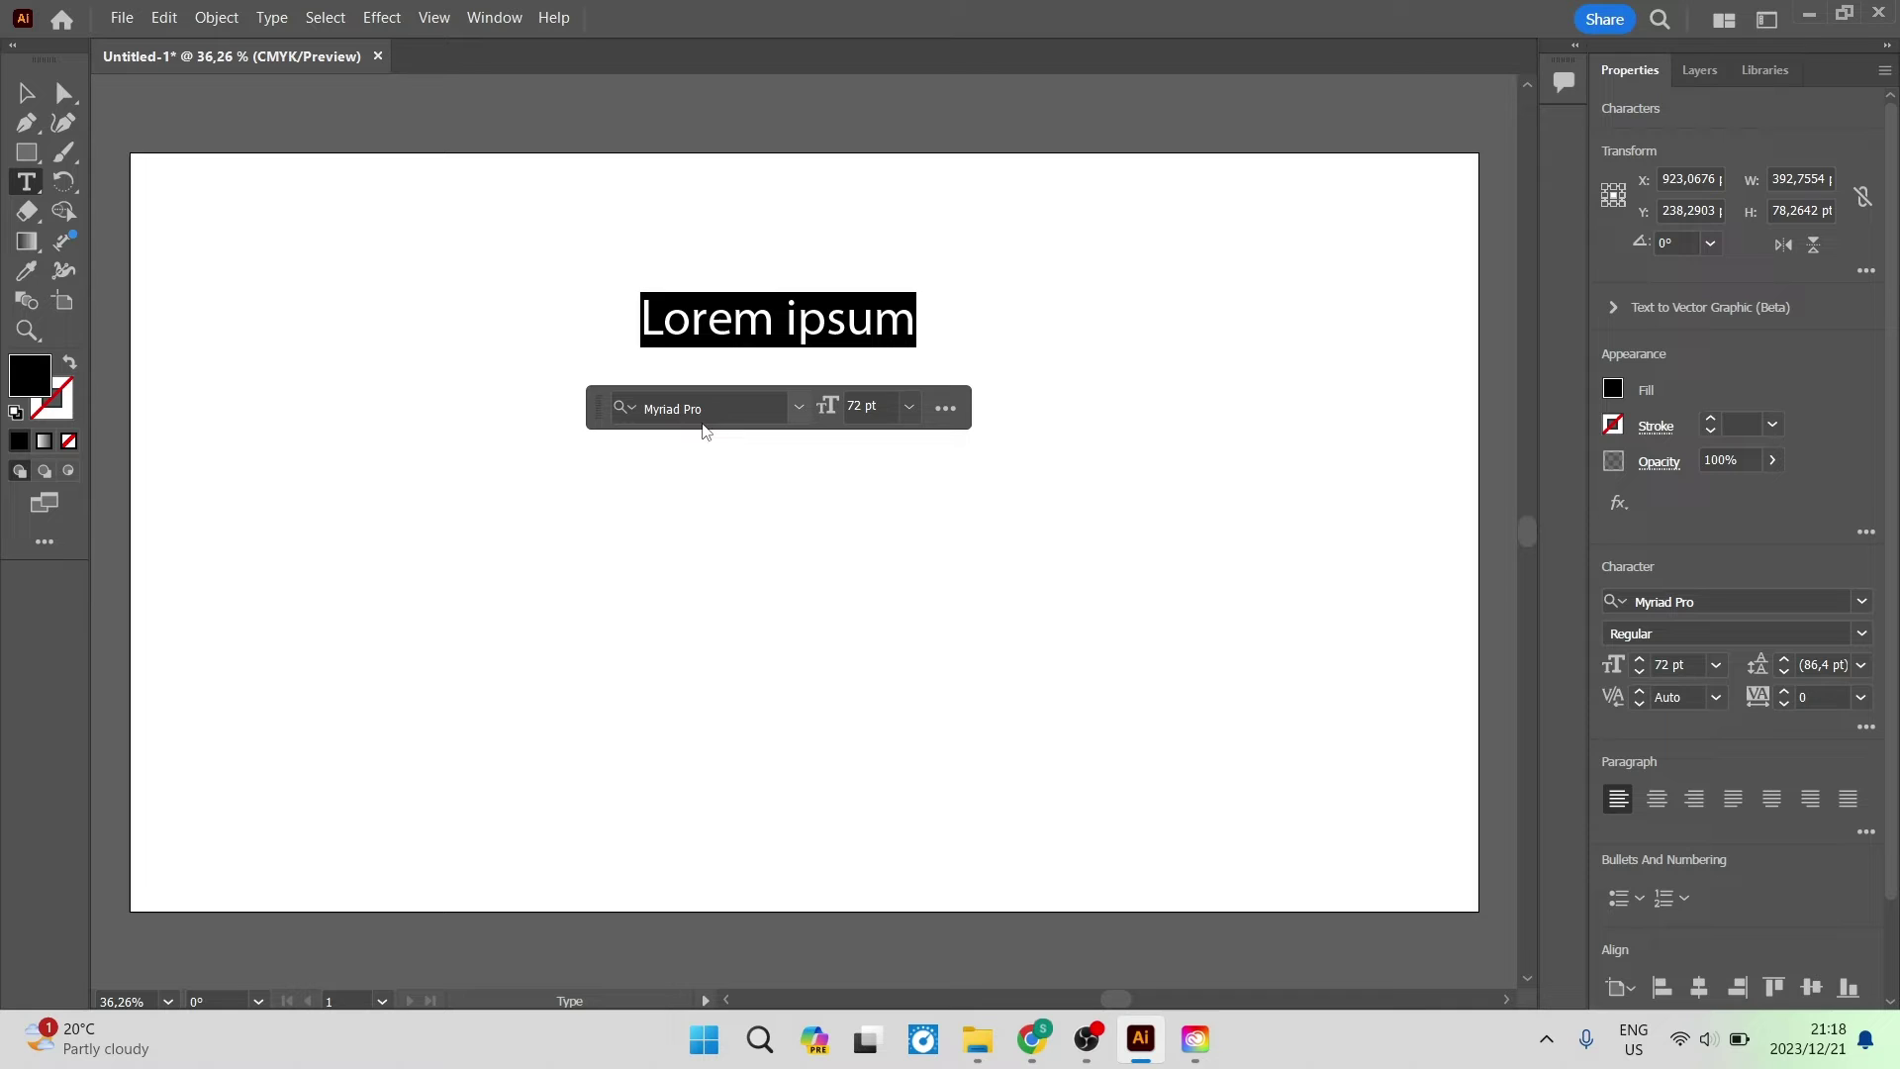
- Change the Lorem ipsum font from Myriad Pro to P22 Frenzy by searching 'p22'
left_click(799, 408)
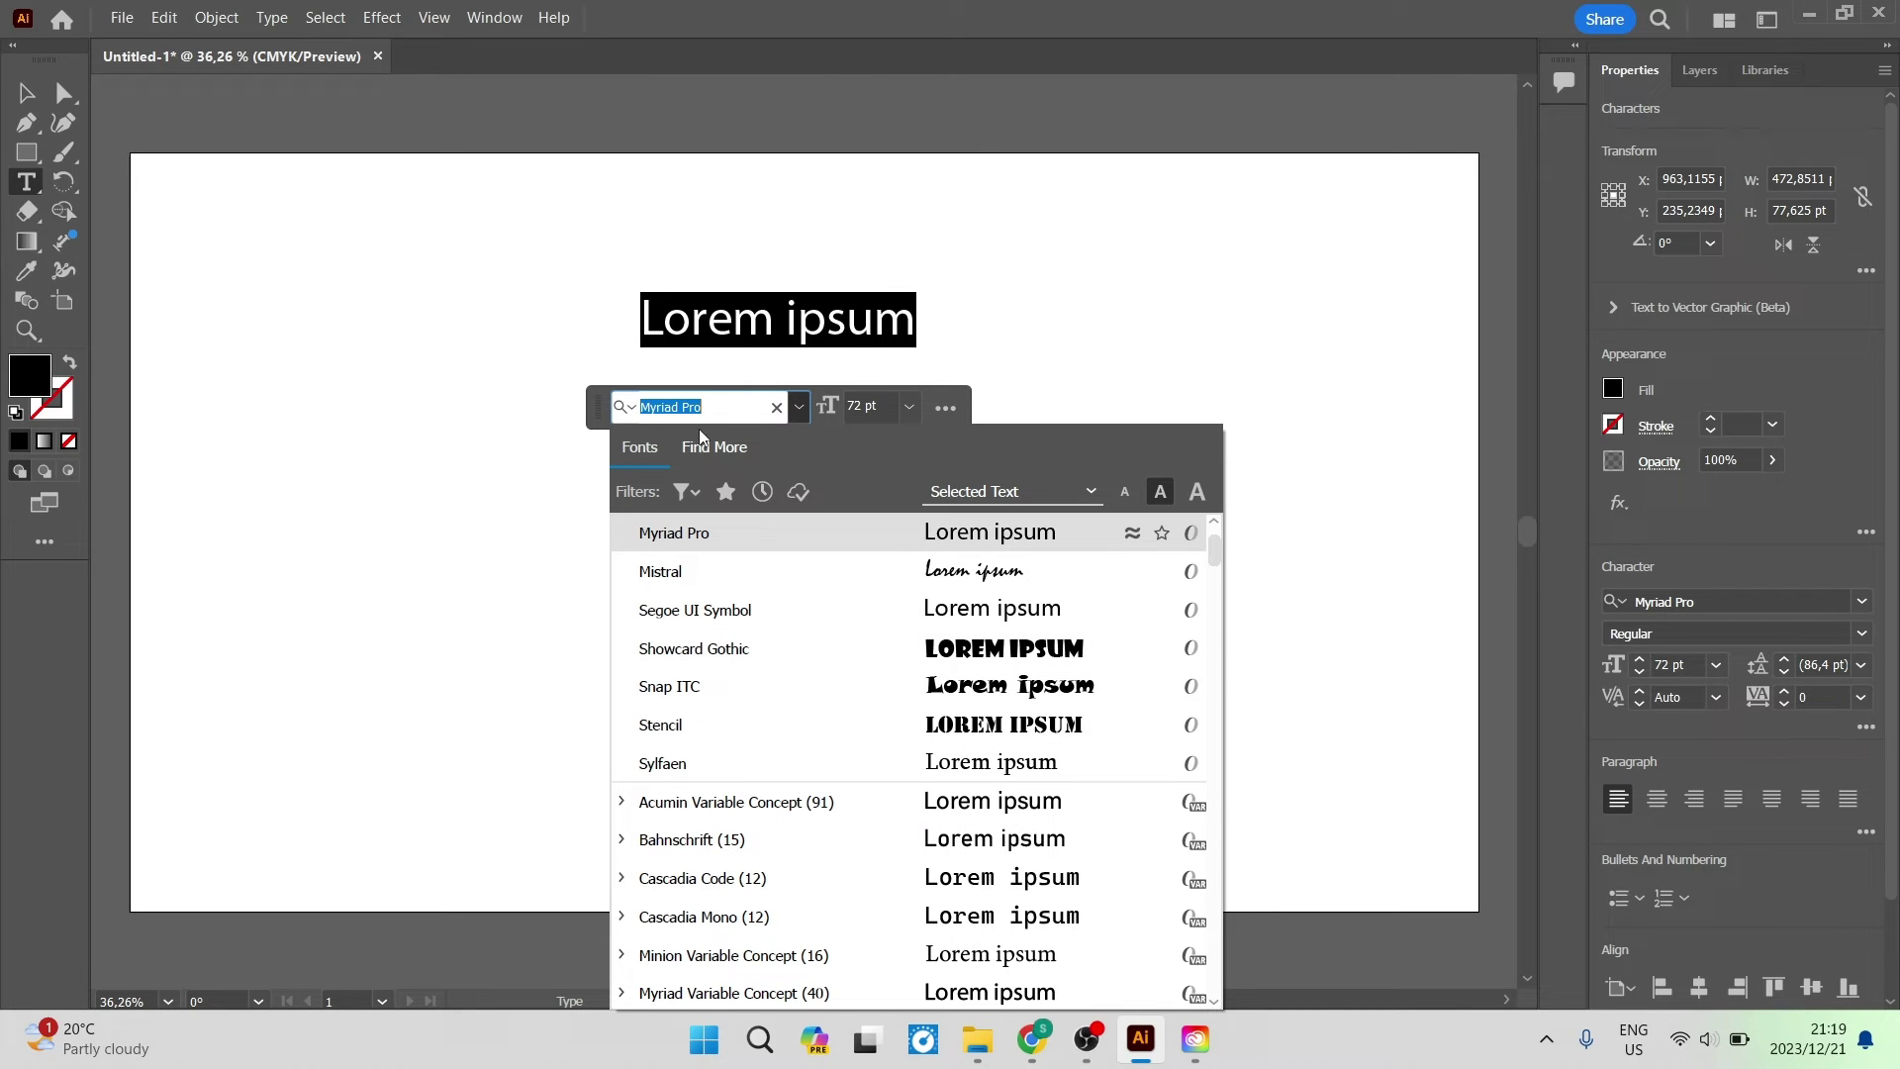
left_click(731, 416)
left_click(806, 416)
left_click(763, 410)
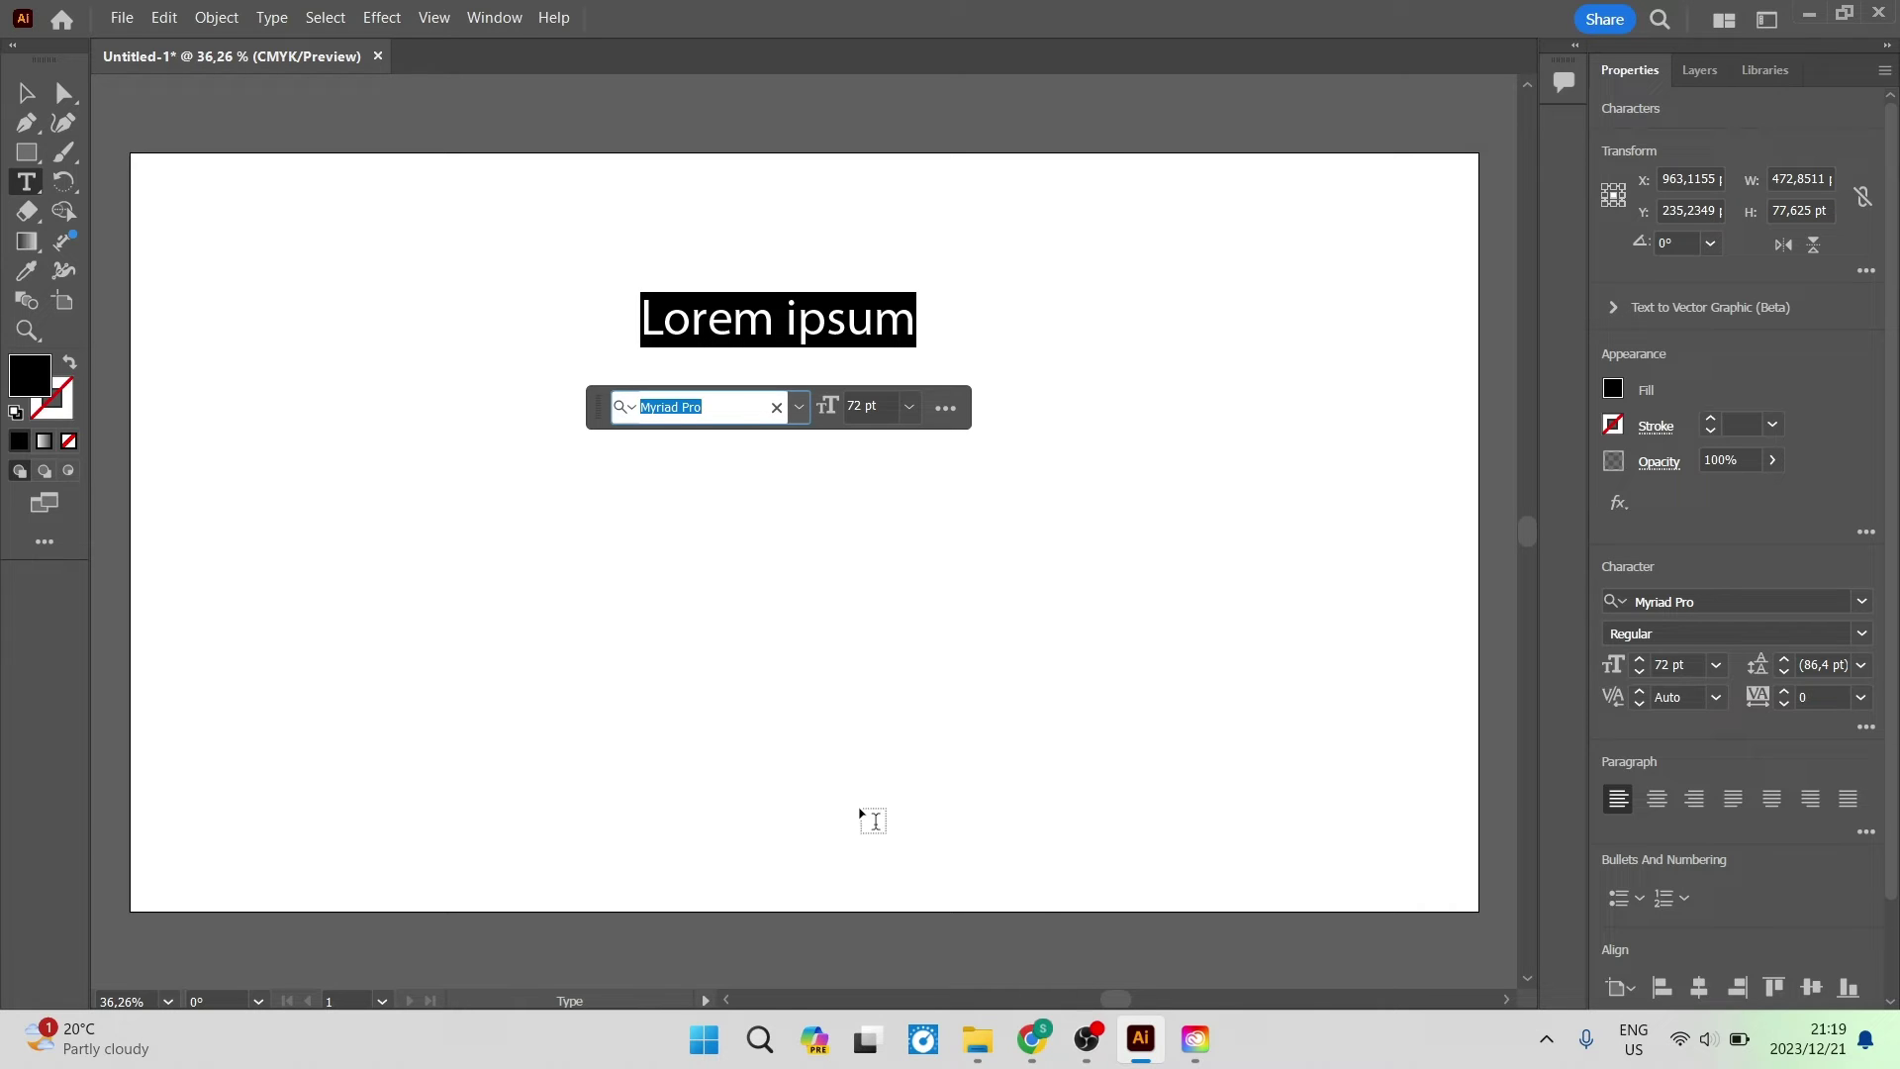
left_click(1033, 1039)
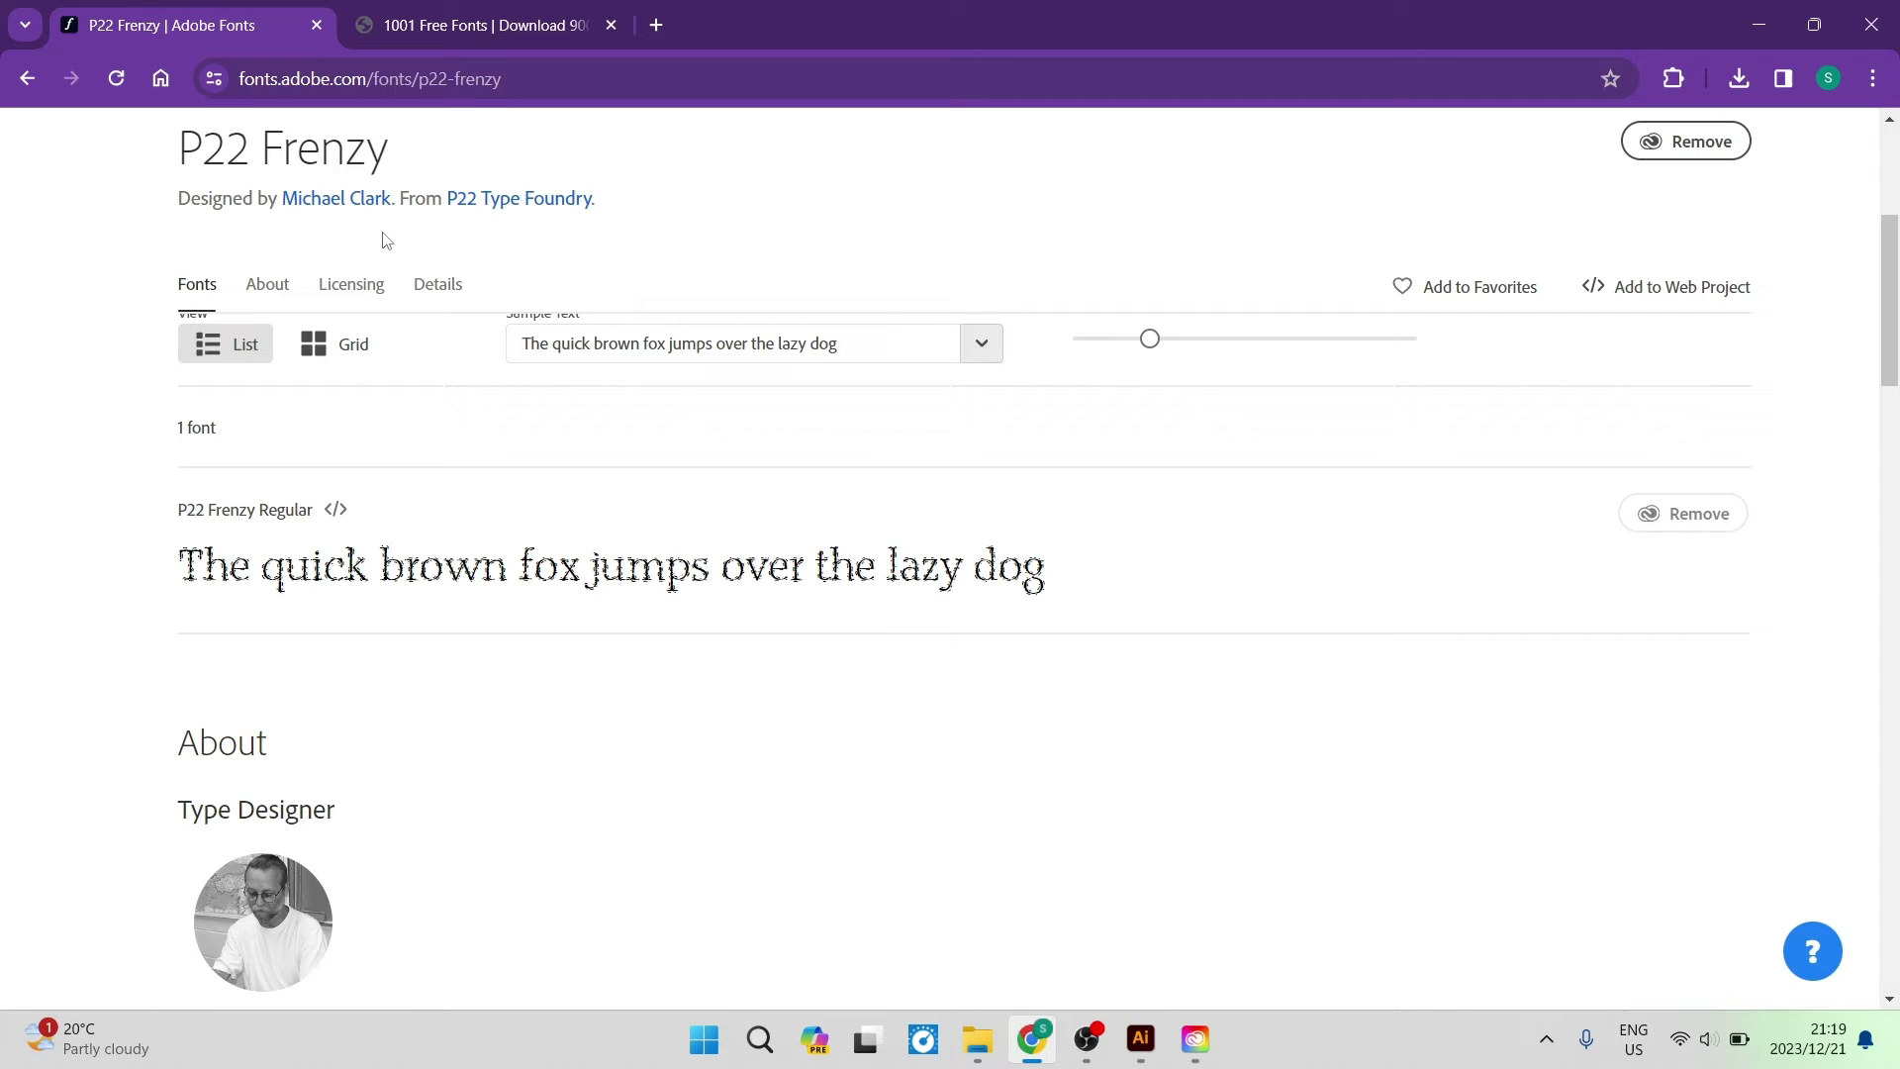
left_click(1141, 1039)
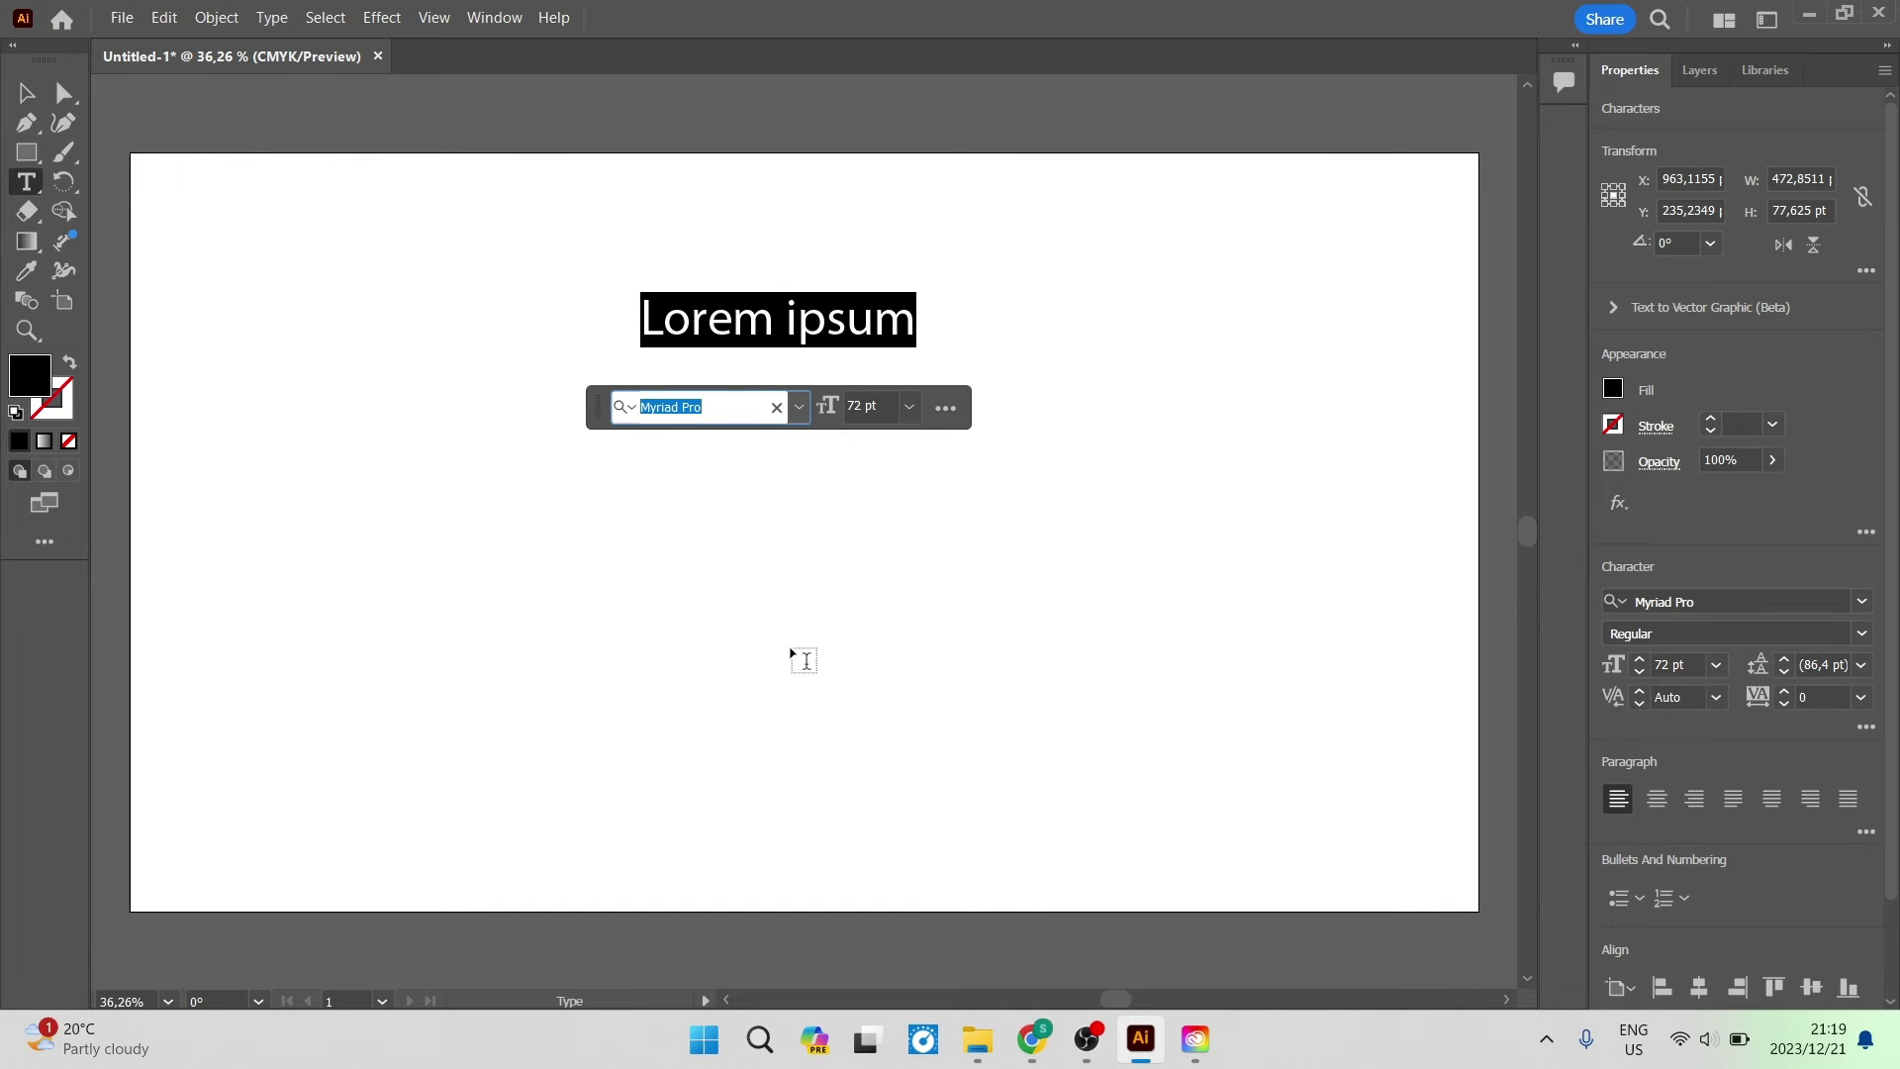
type("p22")
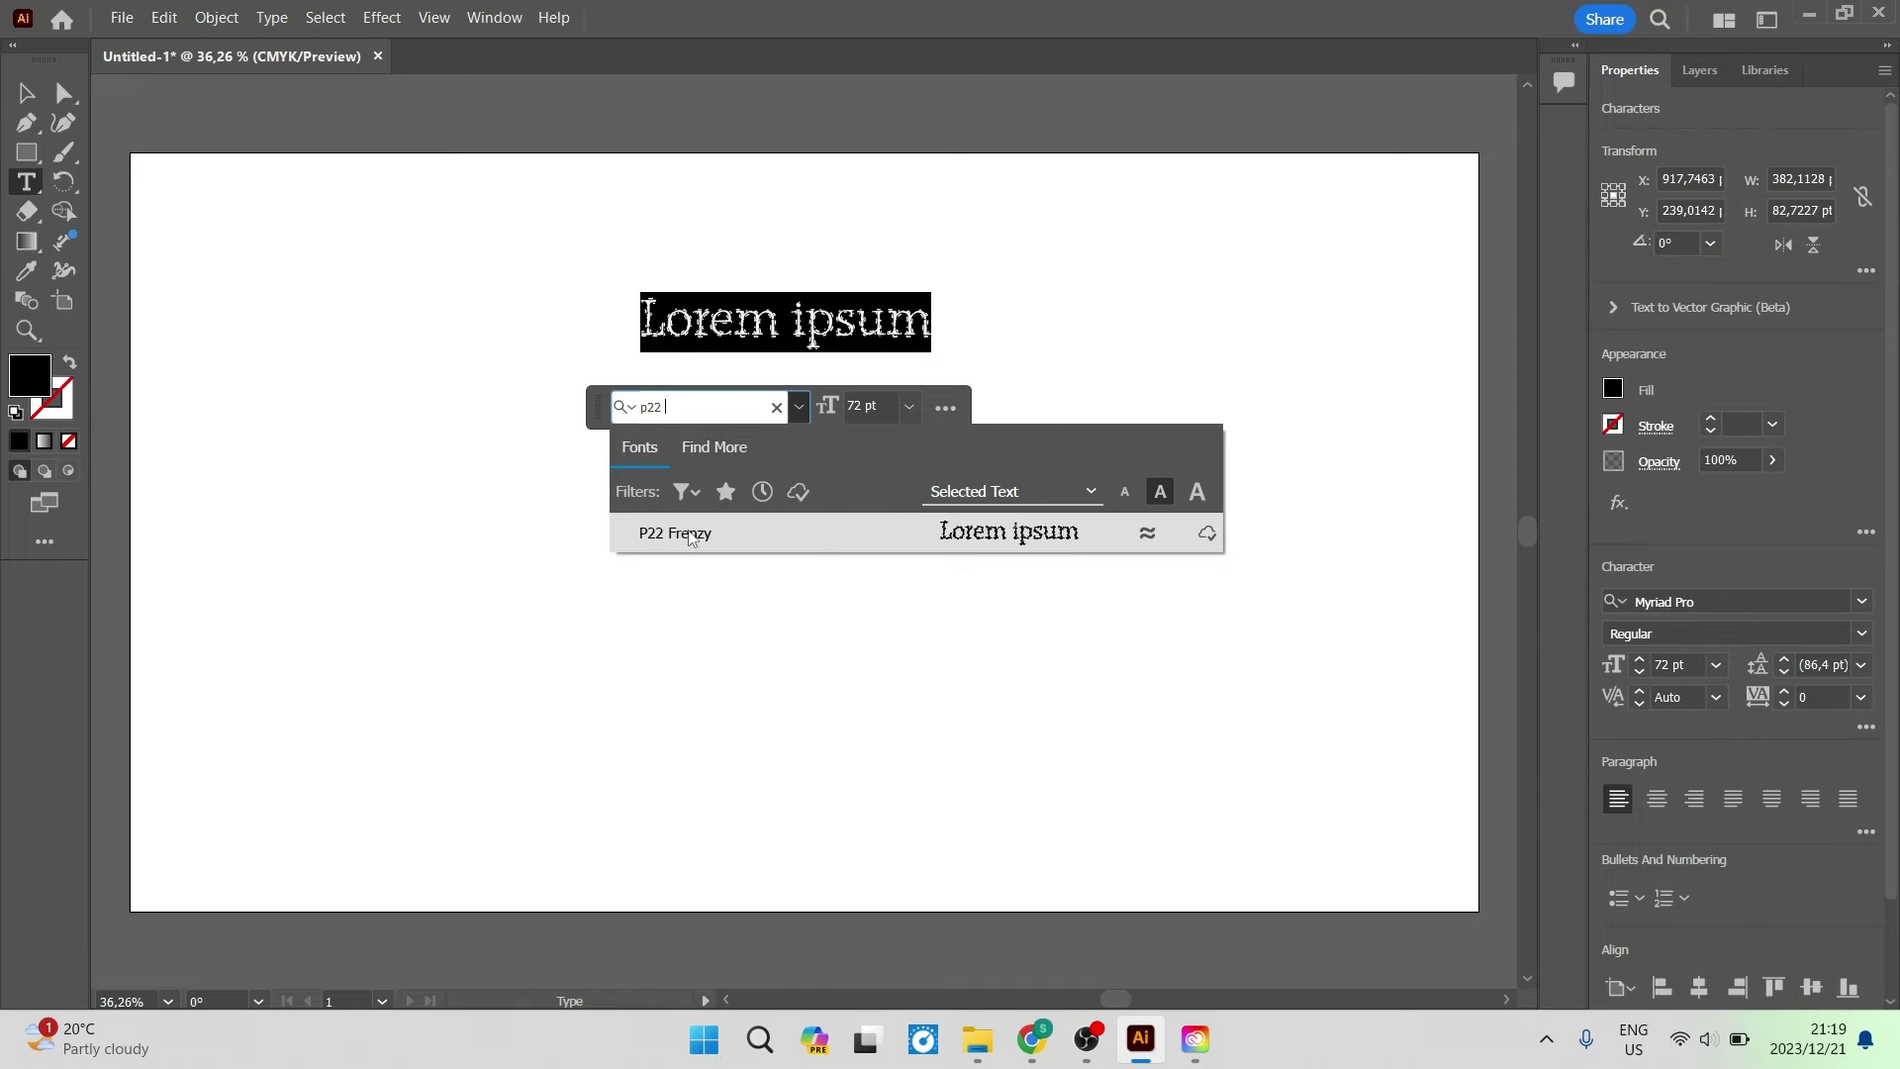
left_click(750, 534)
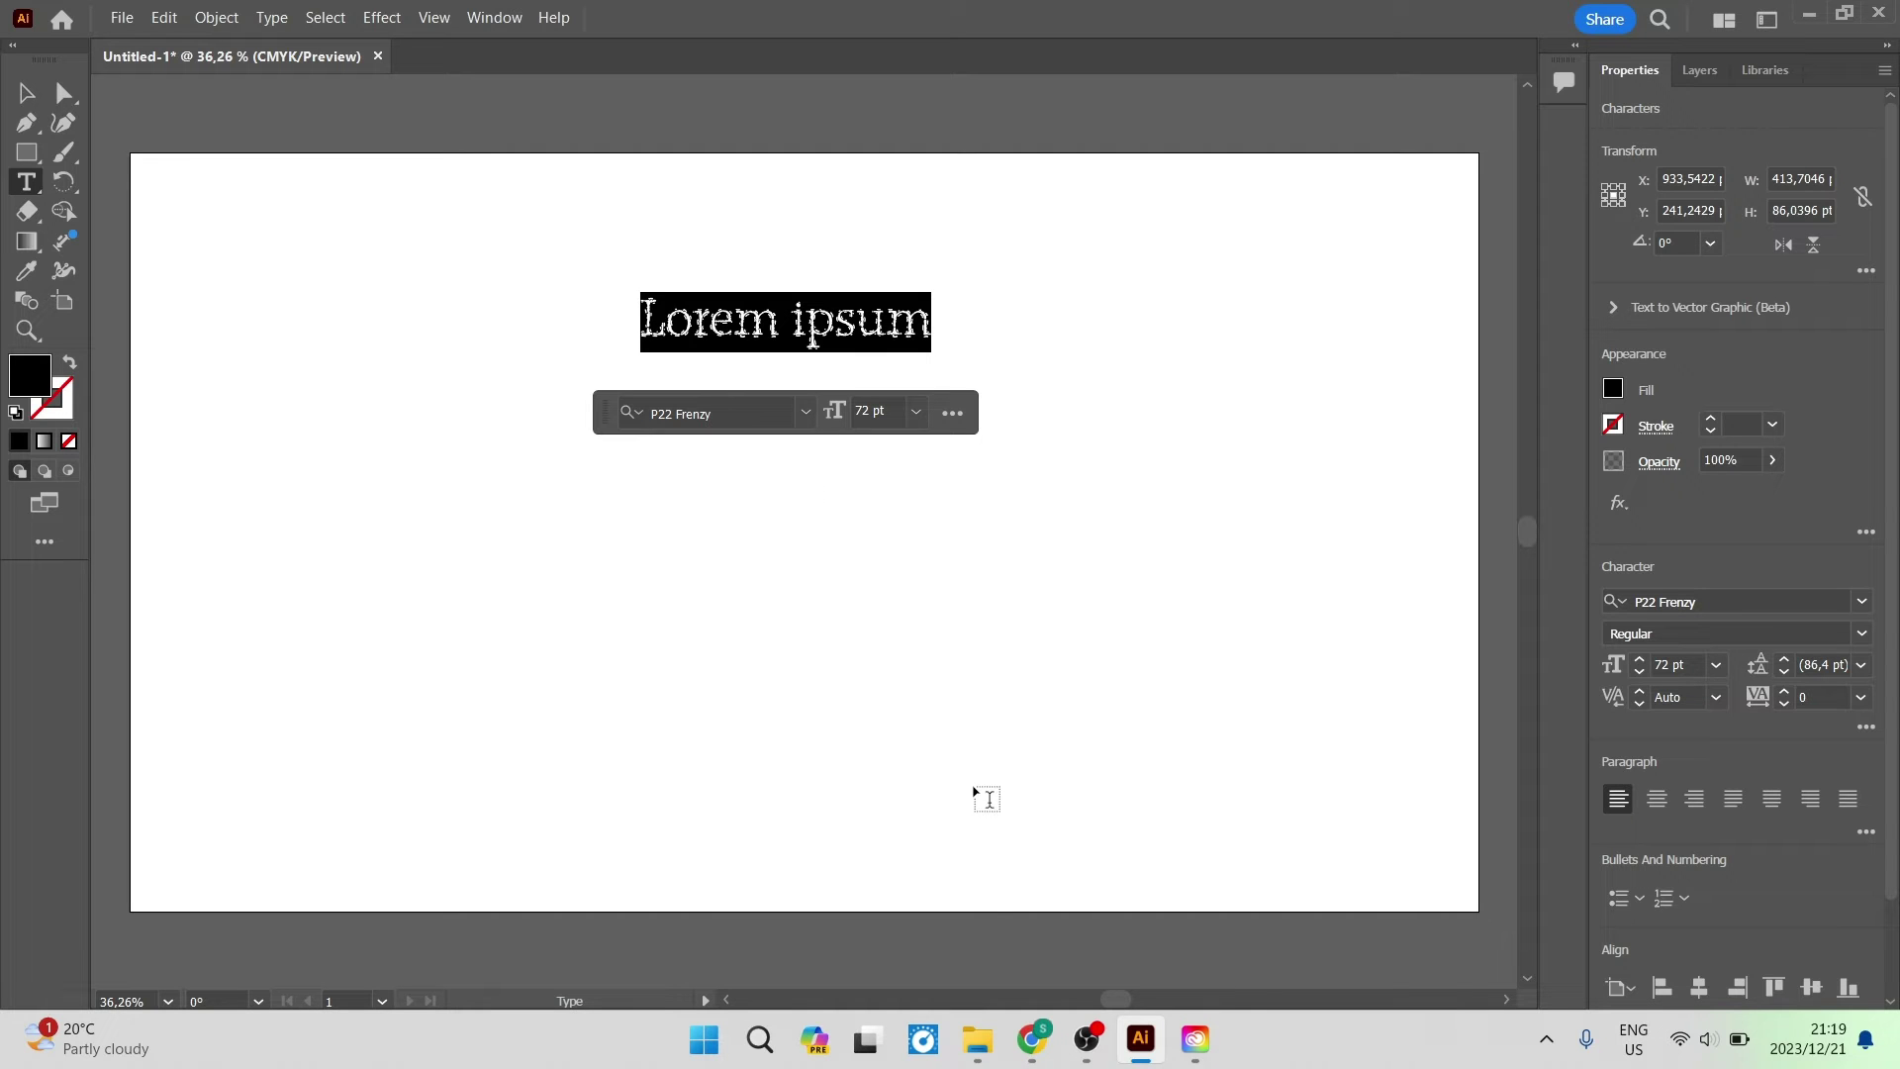
- Download Alastrina from 1001 Free Fonts as alastrina.zip (117 KB) and confirm it finished
left_click(1032, 1039)
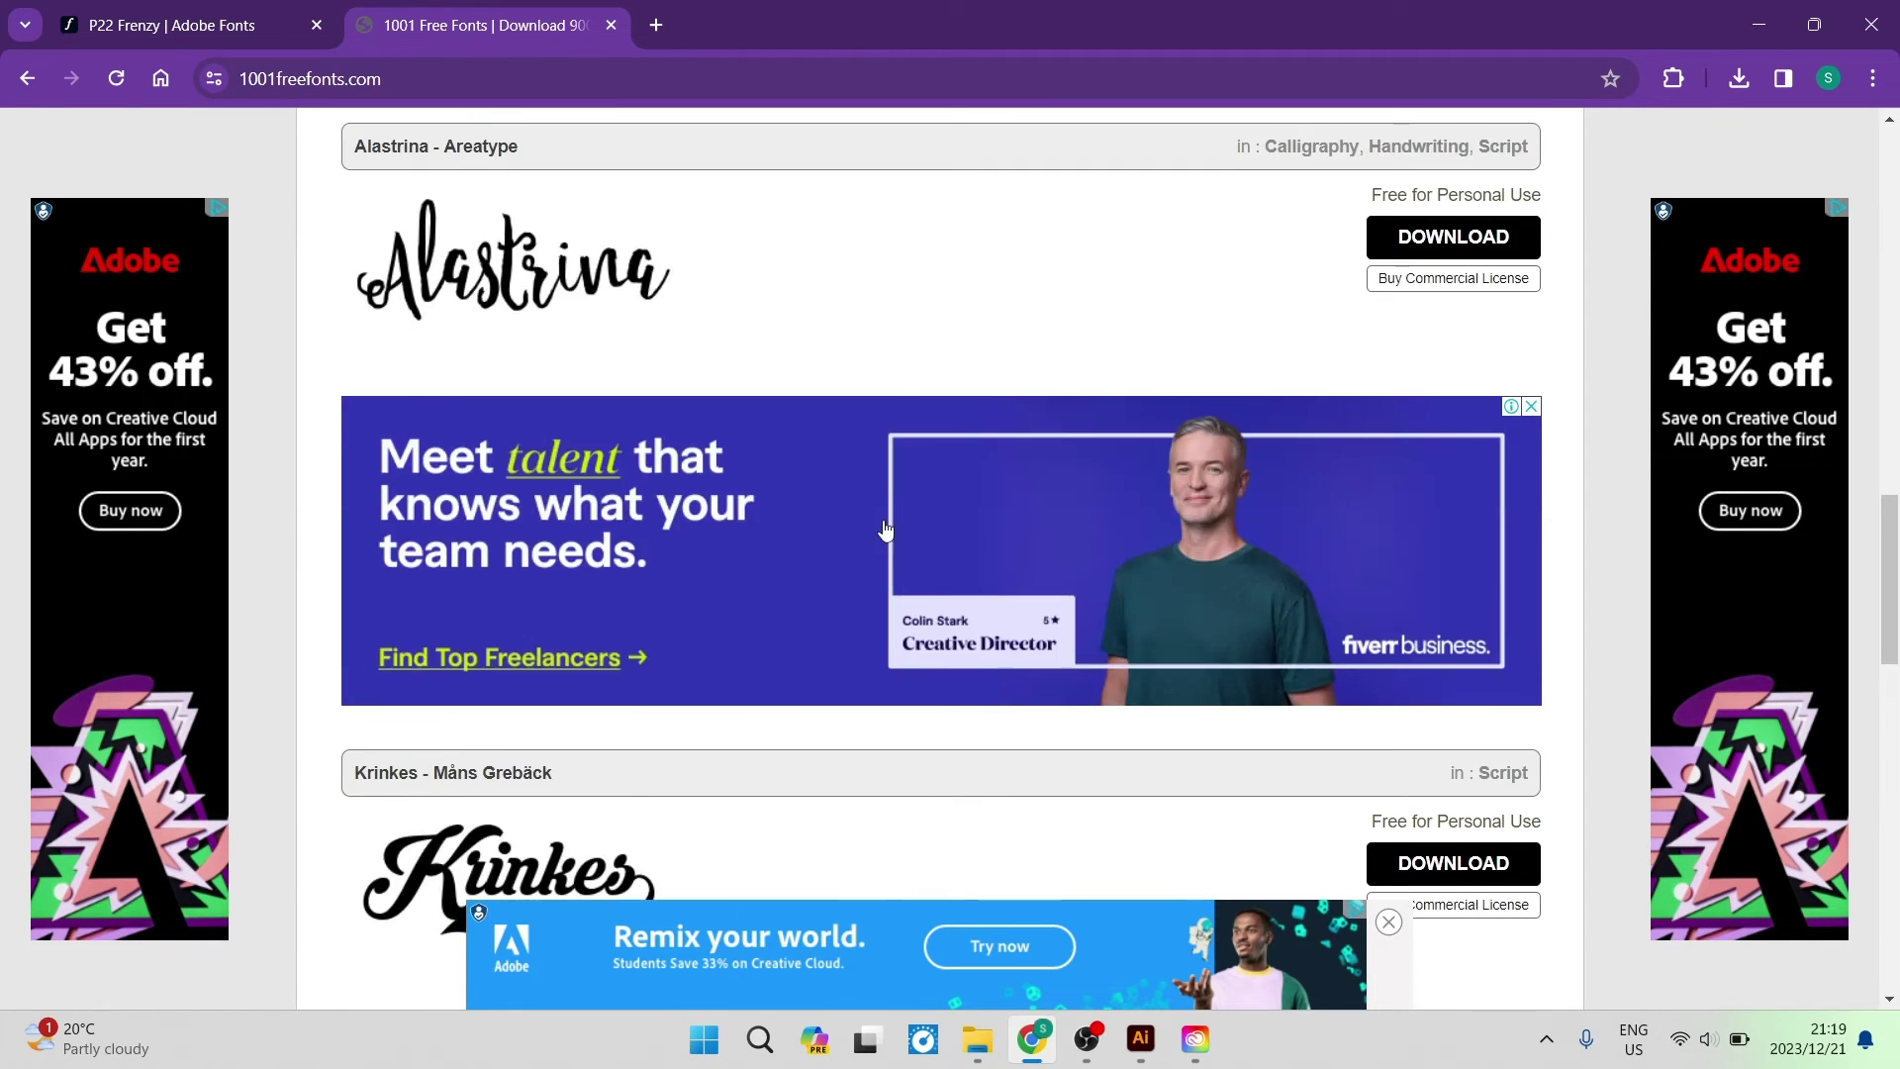
scroll(886, 529, "up", 15)
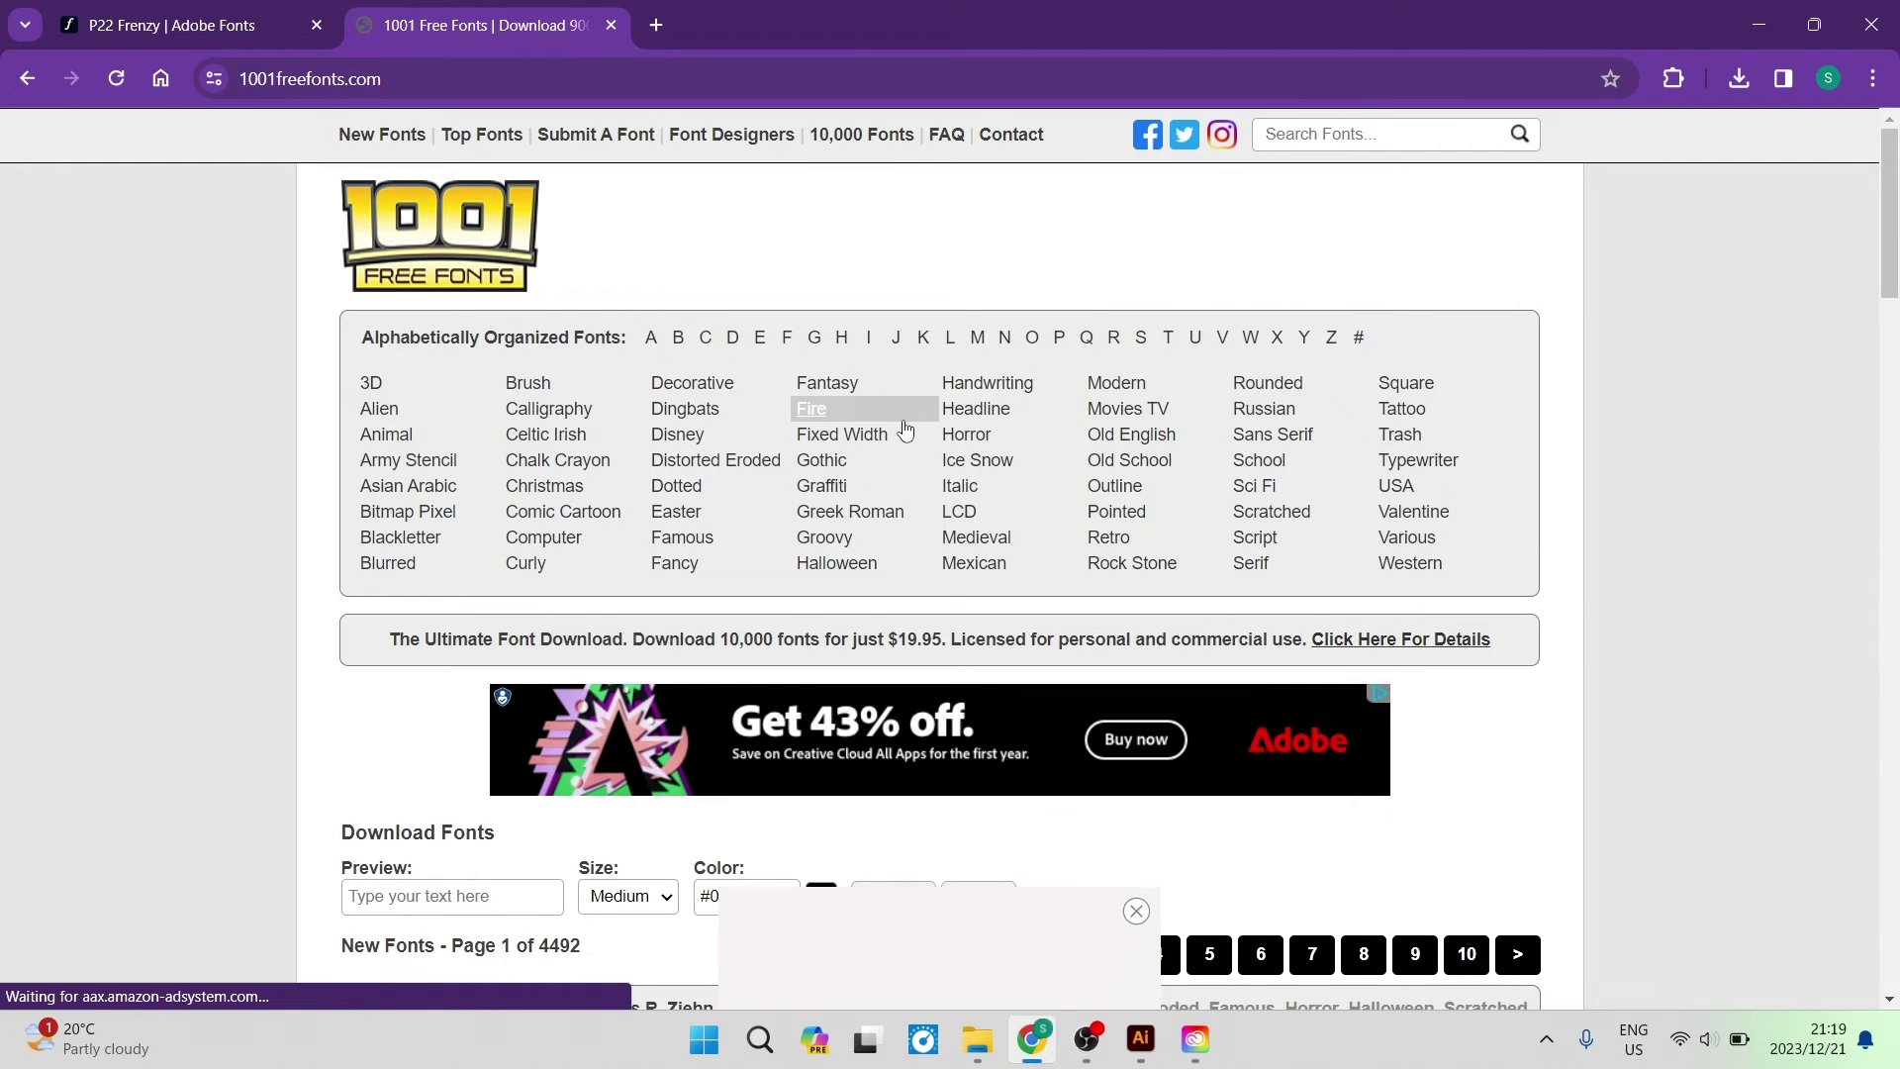
scroll(906, 429, "down", 5)
scroll(905, 428, "up", 5)
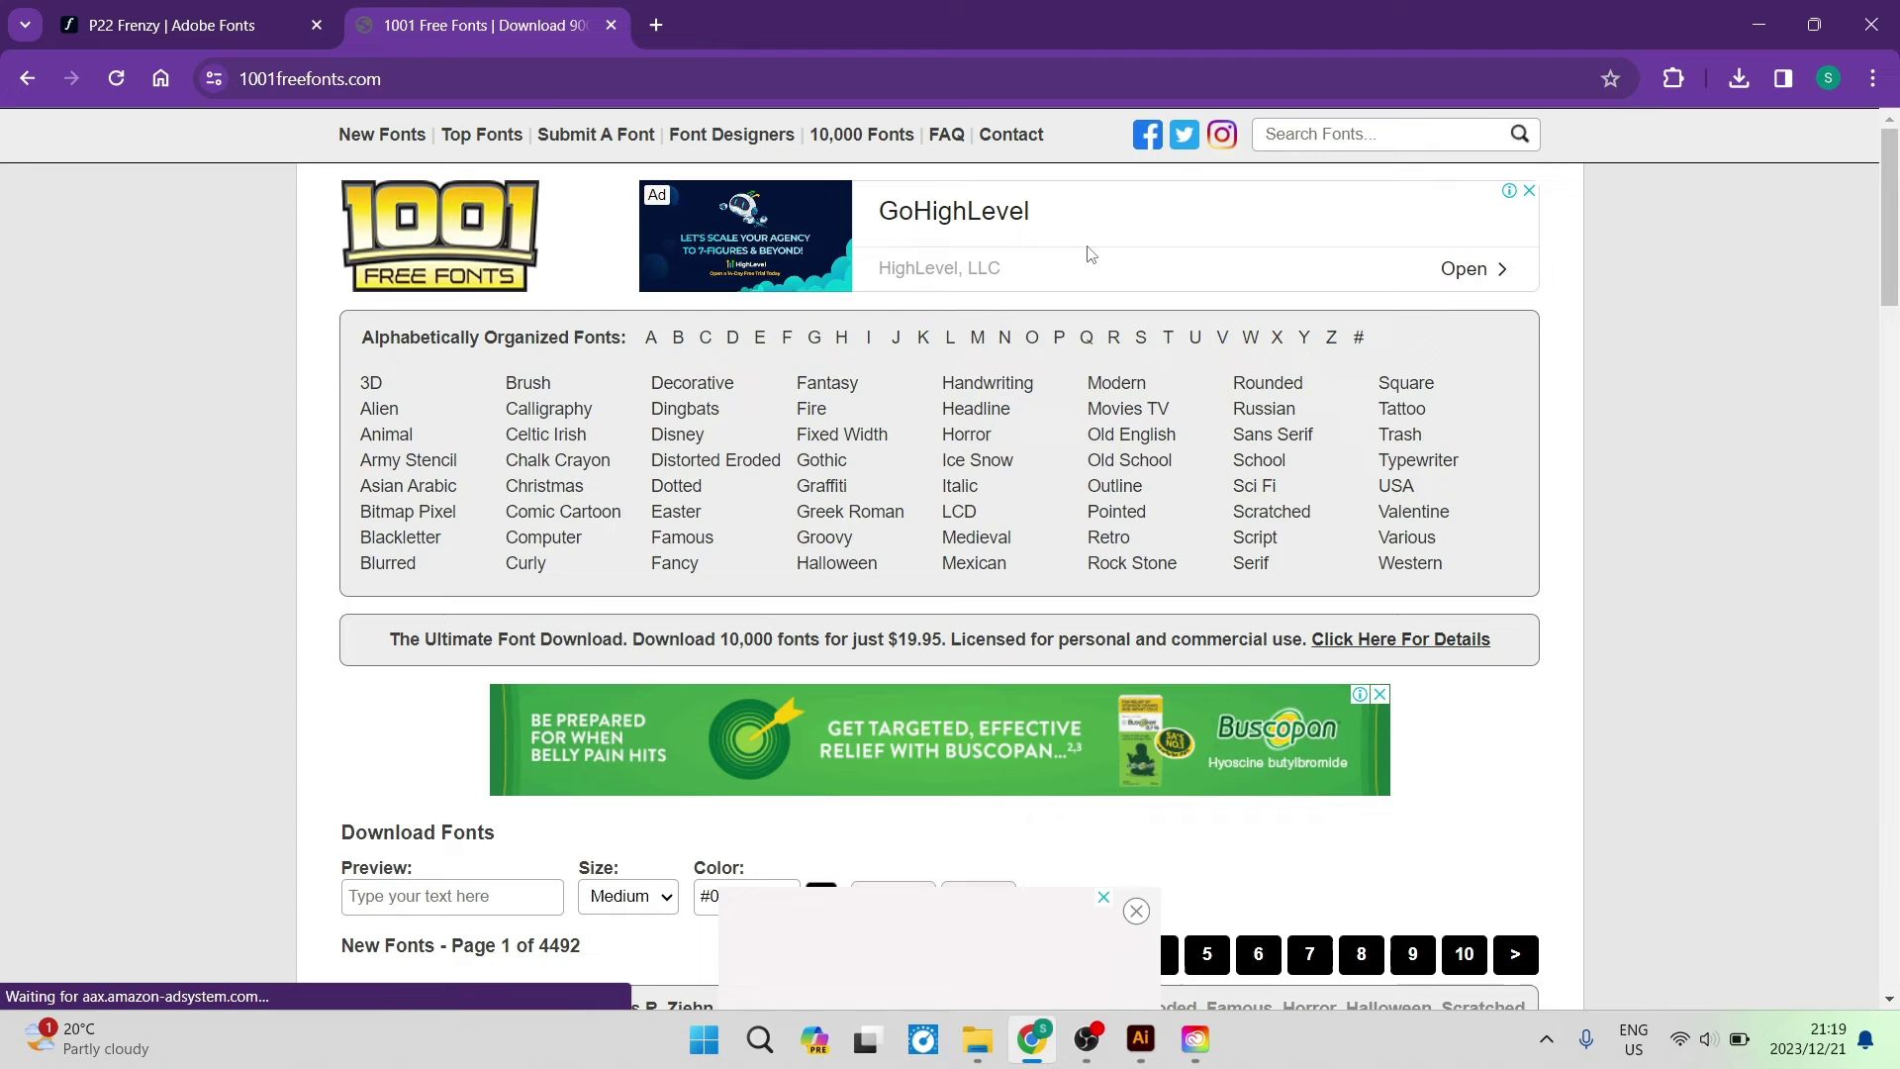
scroll(1085, 330, "down", 6)
scroll(1218, 653, "down", 6)
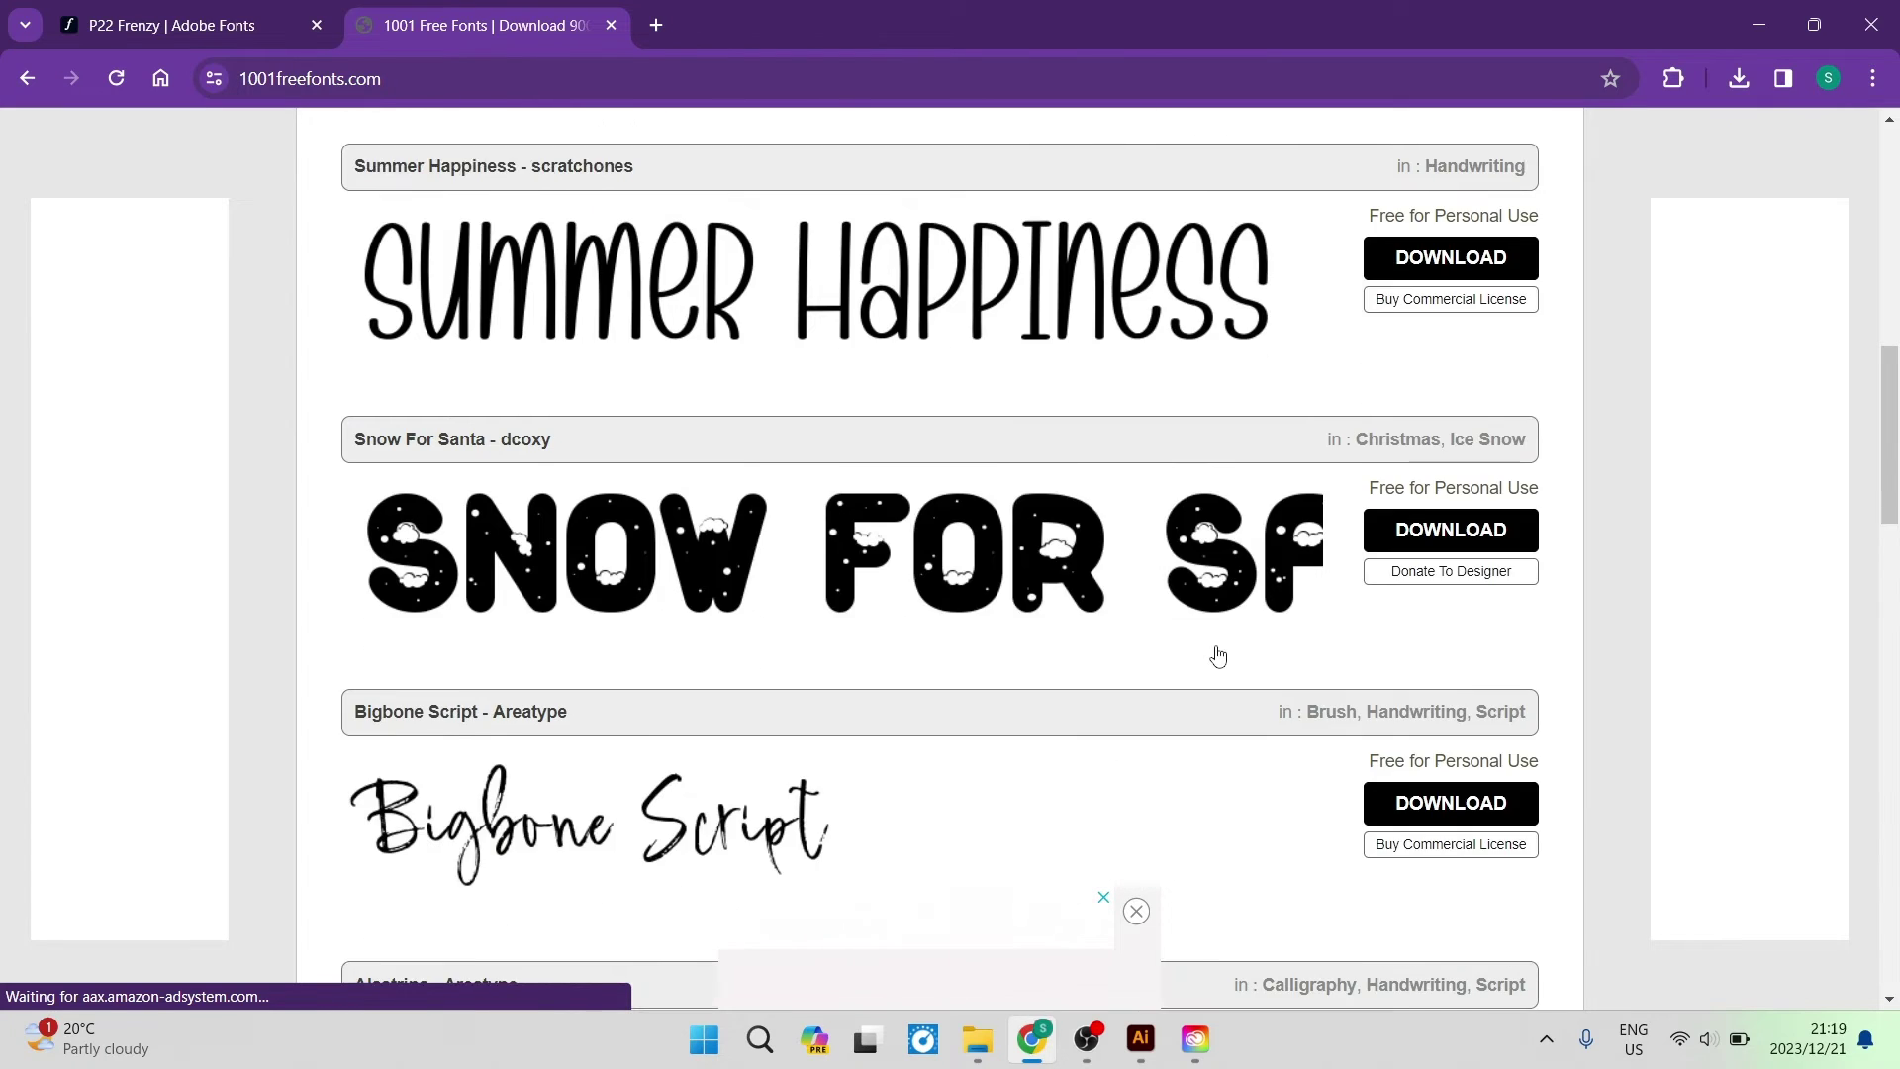
scroll(1224, 655, "down", 4)
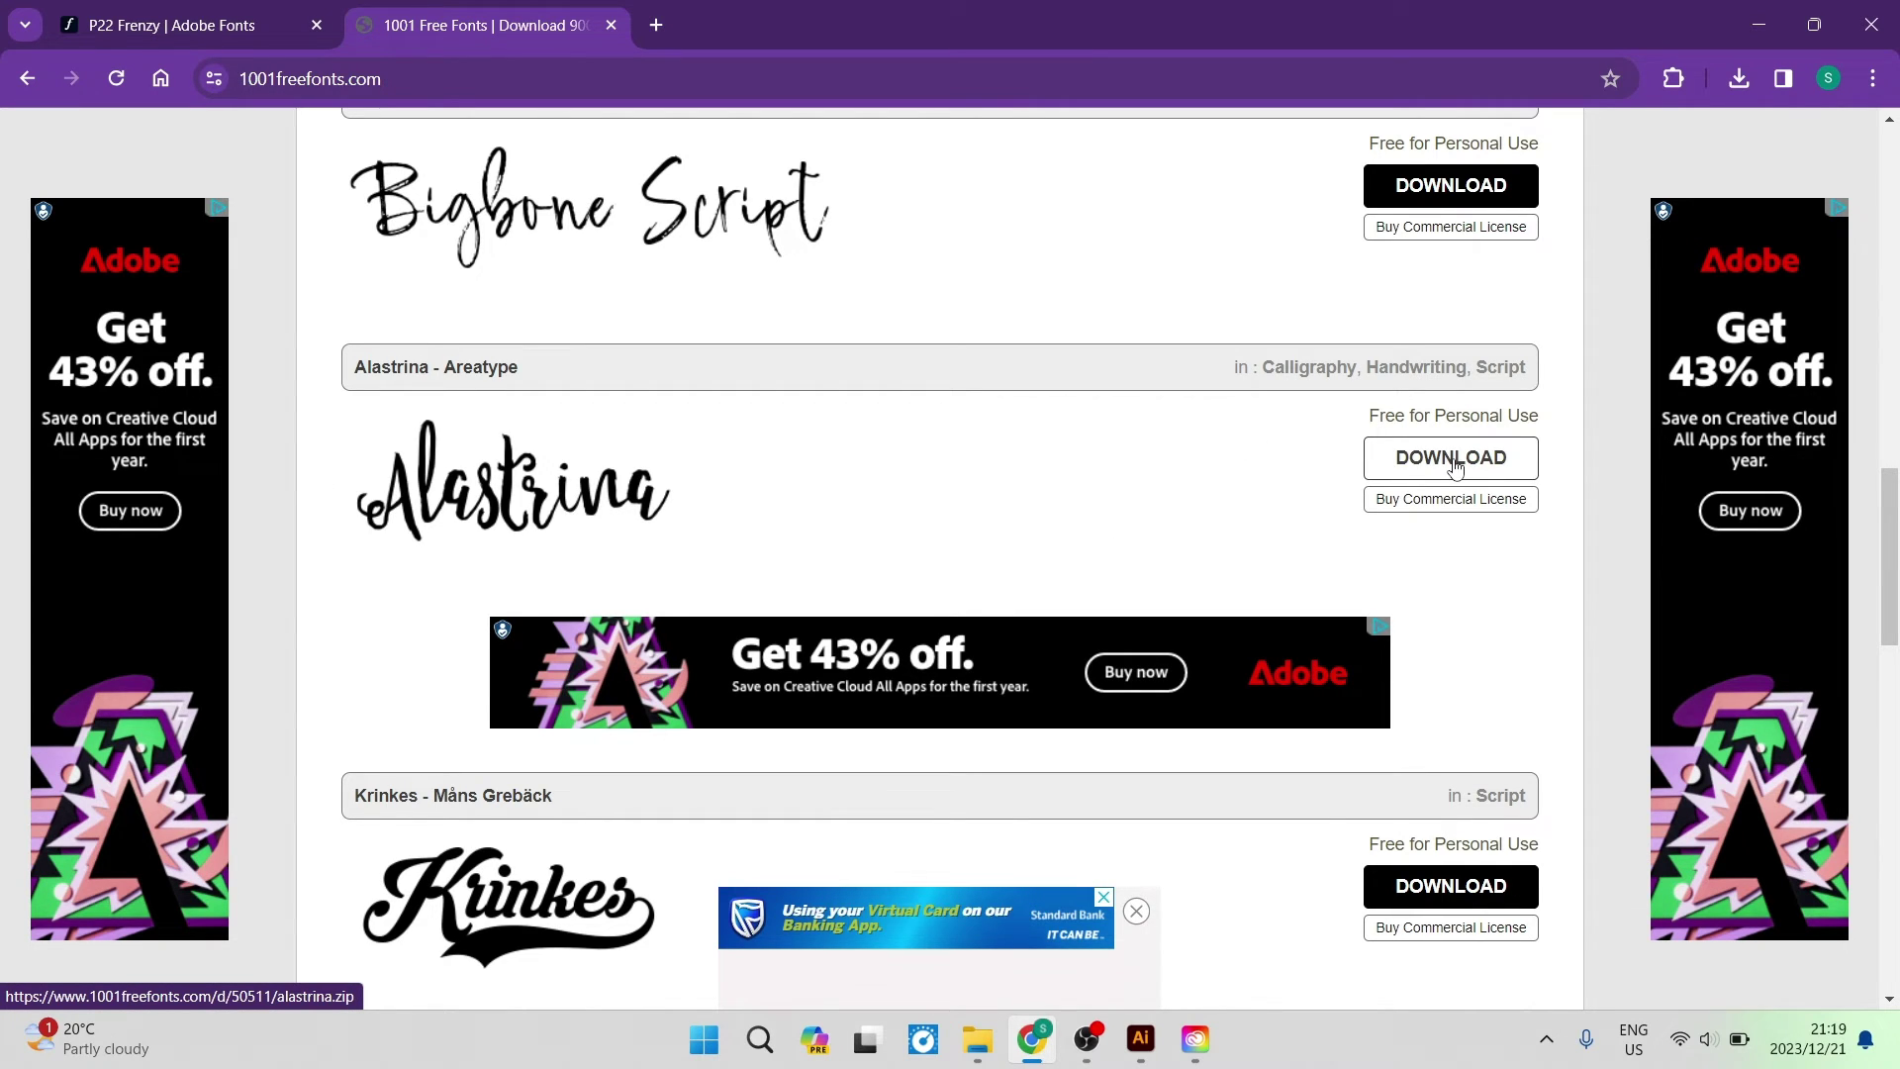
left_click(1454, 463)
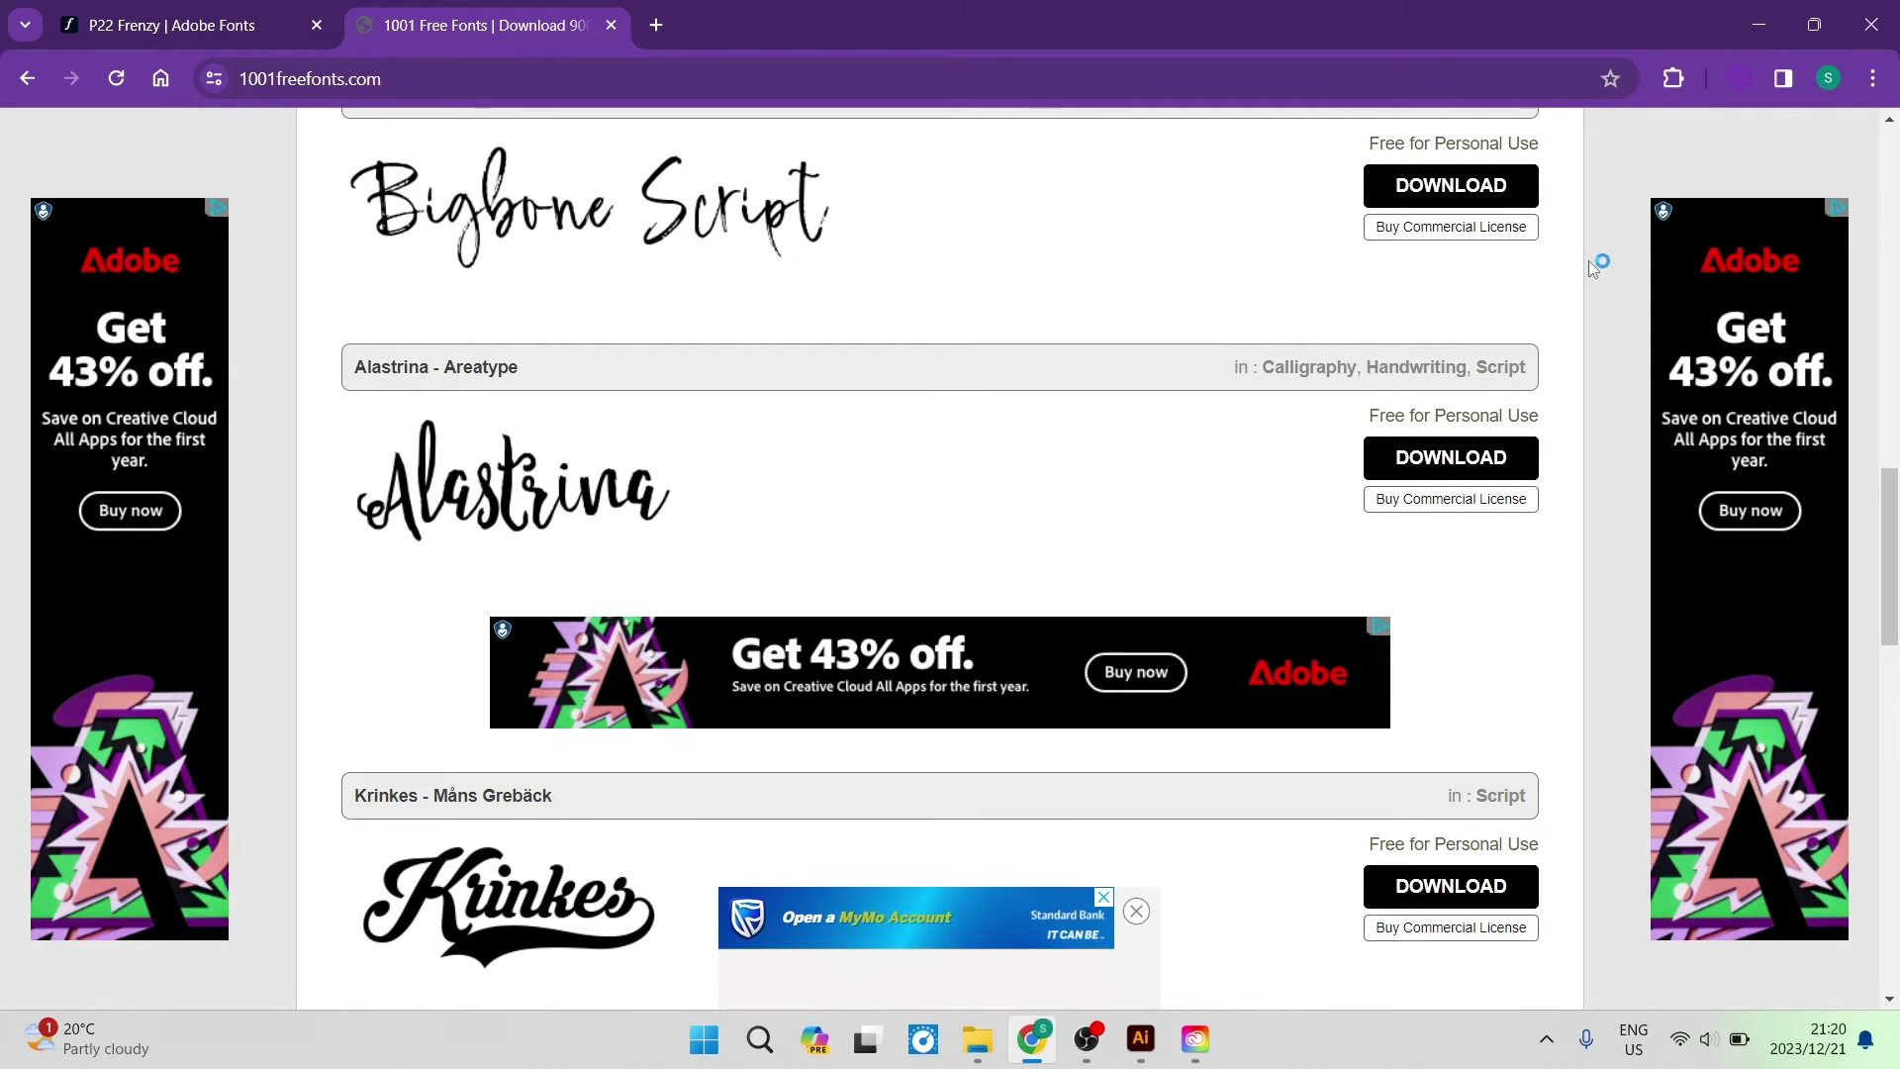
left_click(1735, 85)
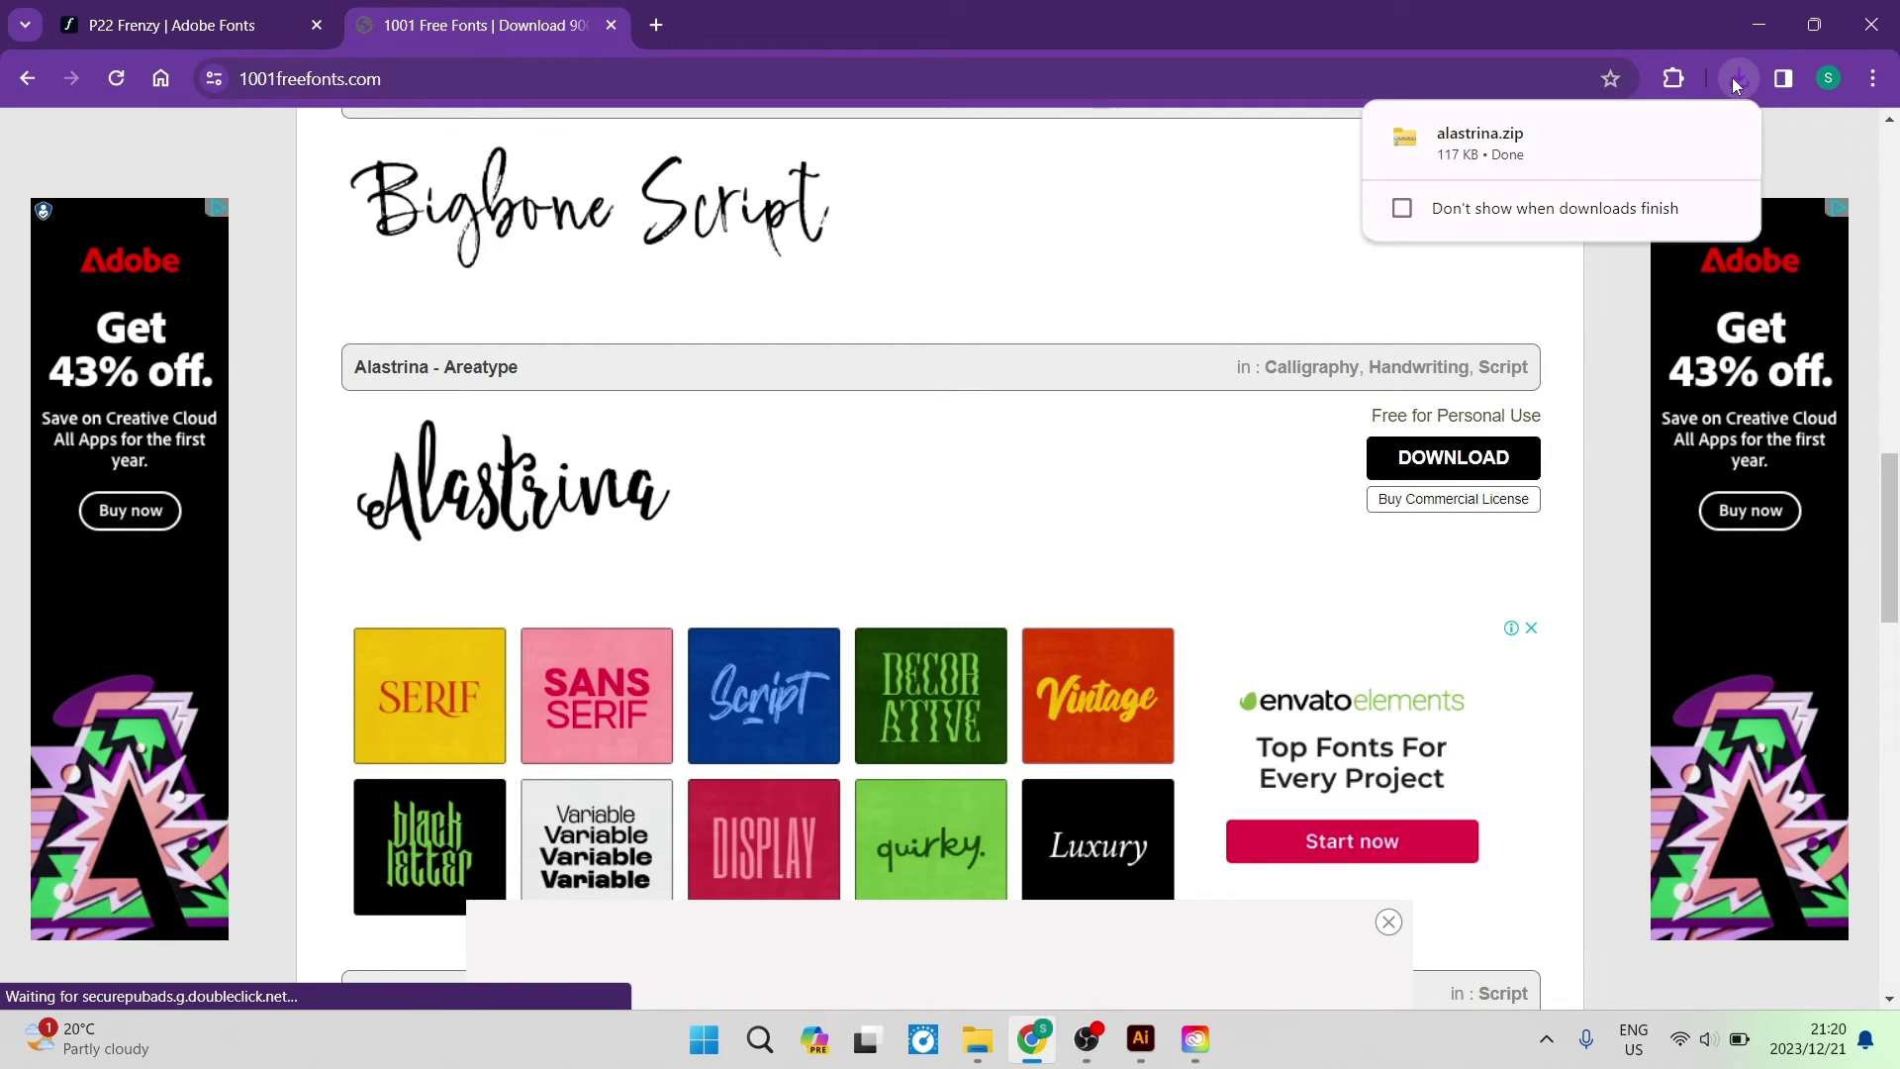
- Extract alastrina.zip to the suggested folder and open Alastrina-Typeface's OTF folder
left_click(1738, 80)
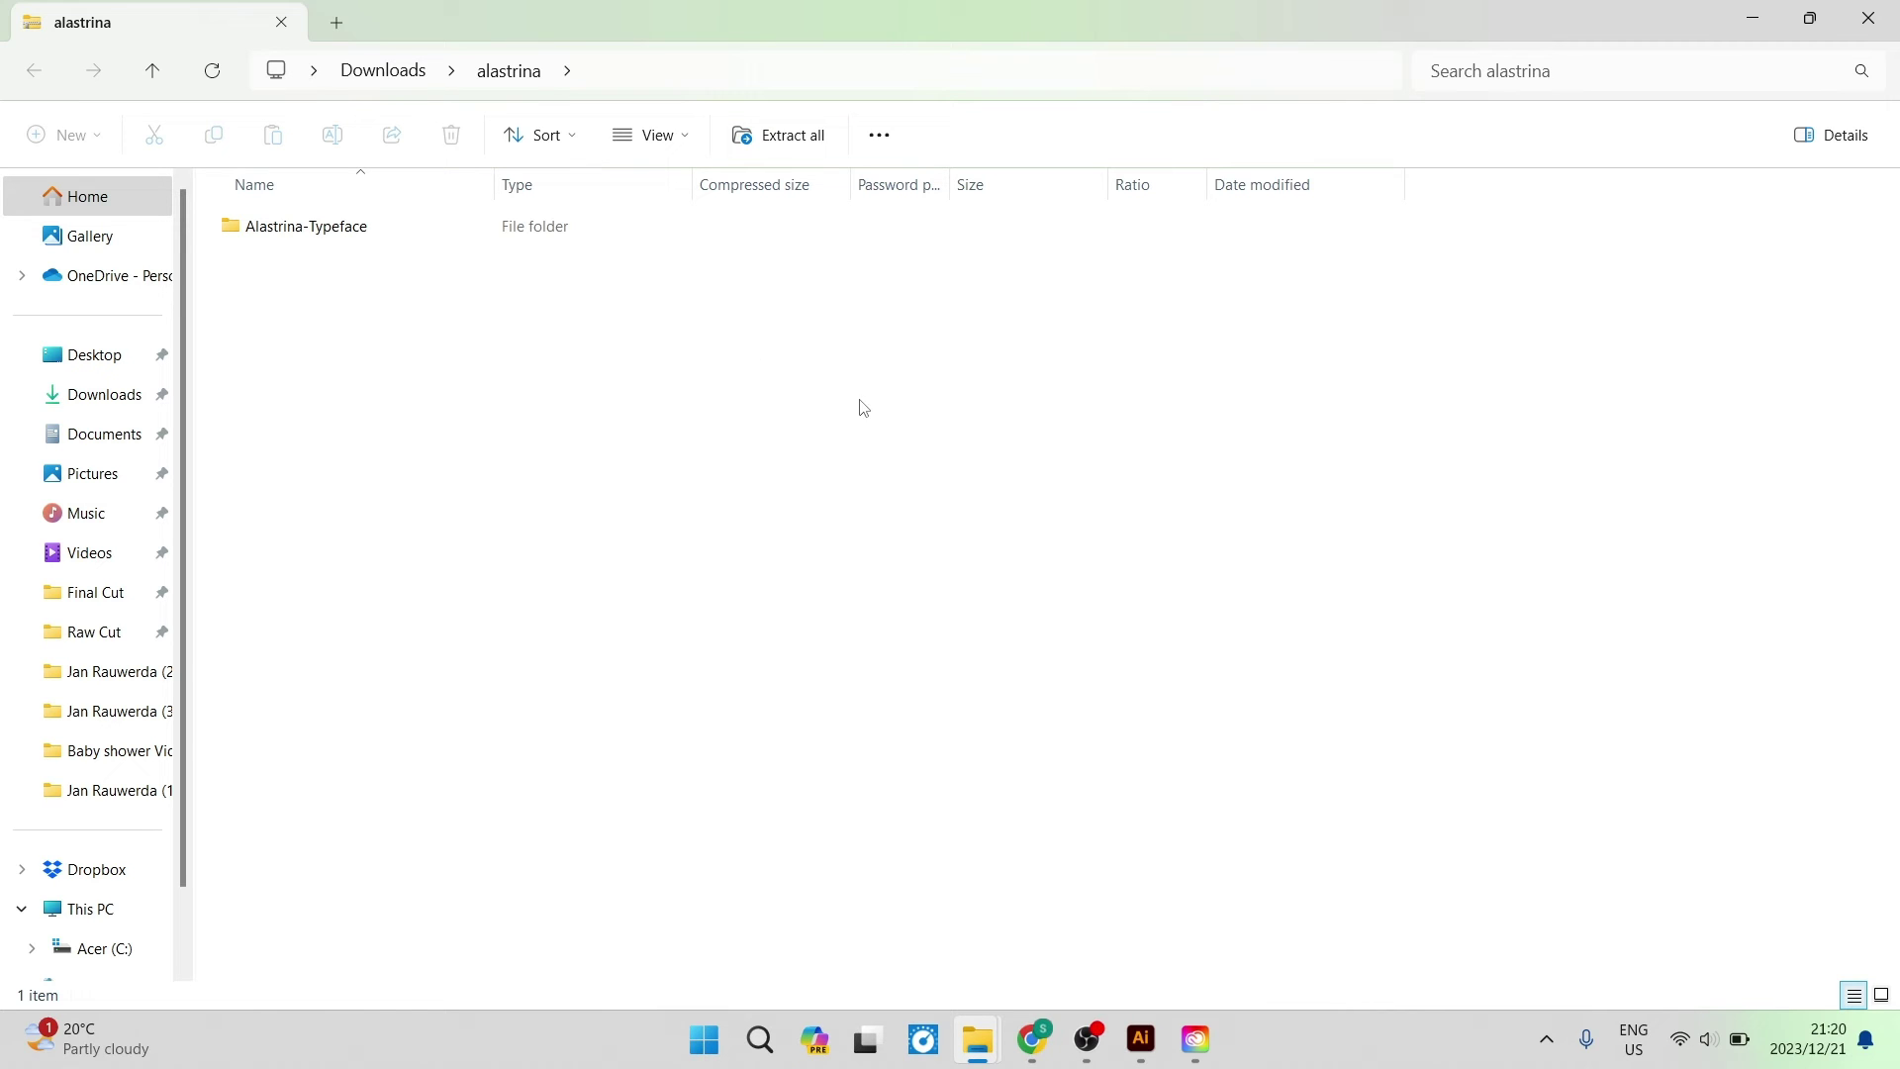
left_click(775, 134)
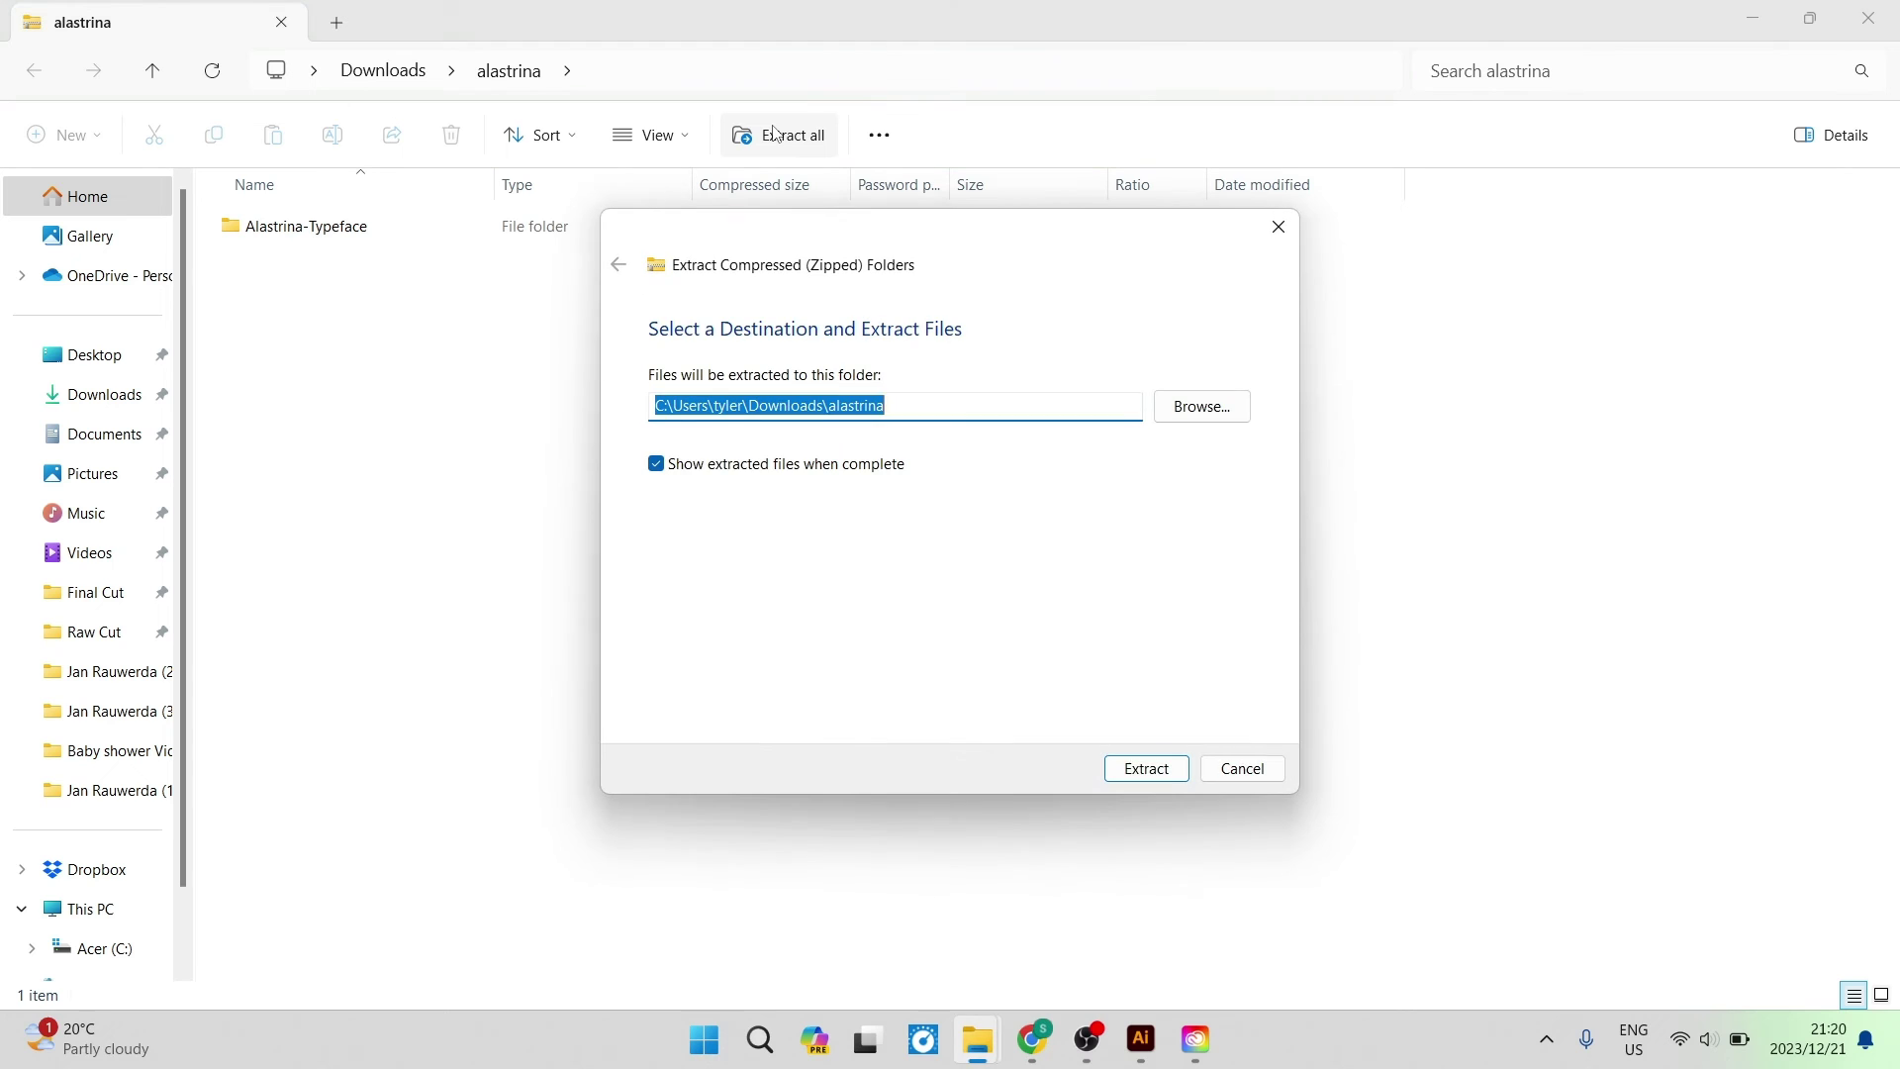
left_click(1160, 776)
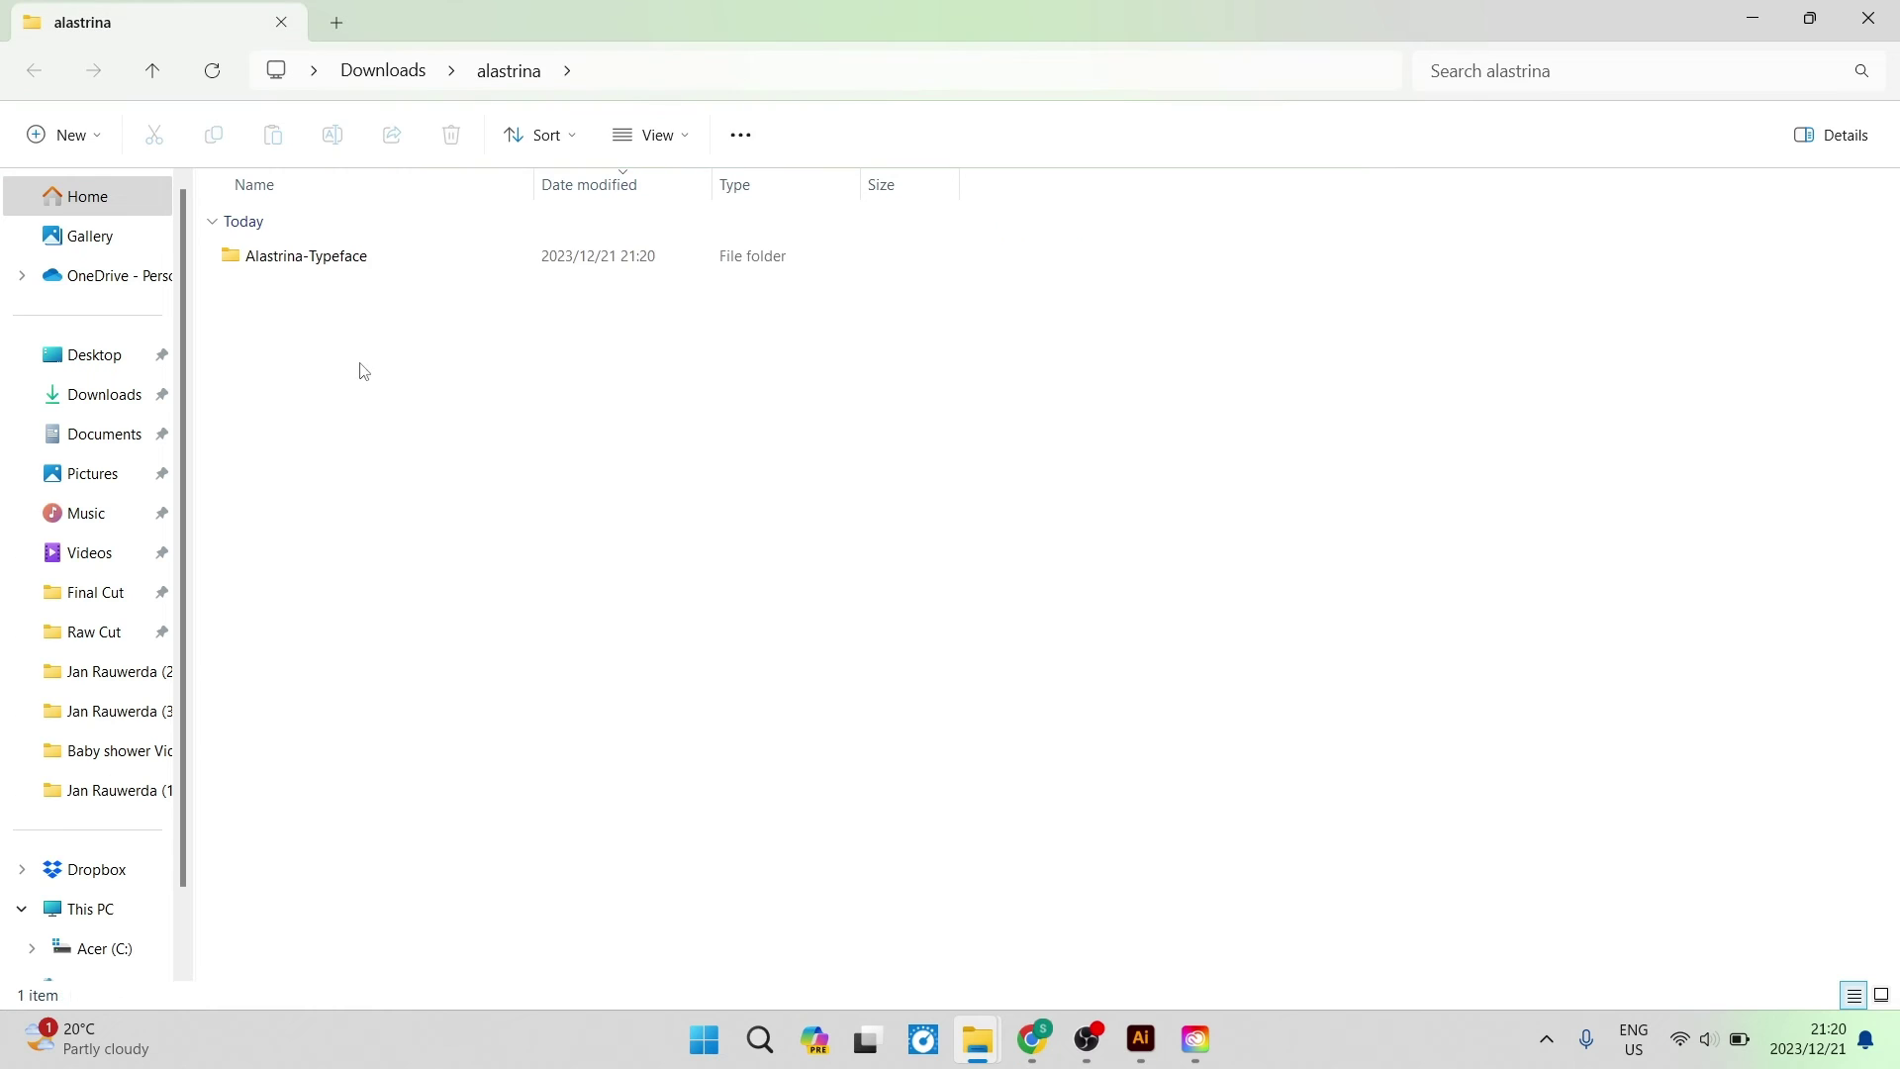
double_click(310, 258)
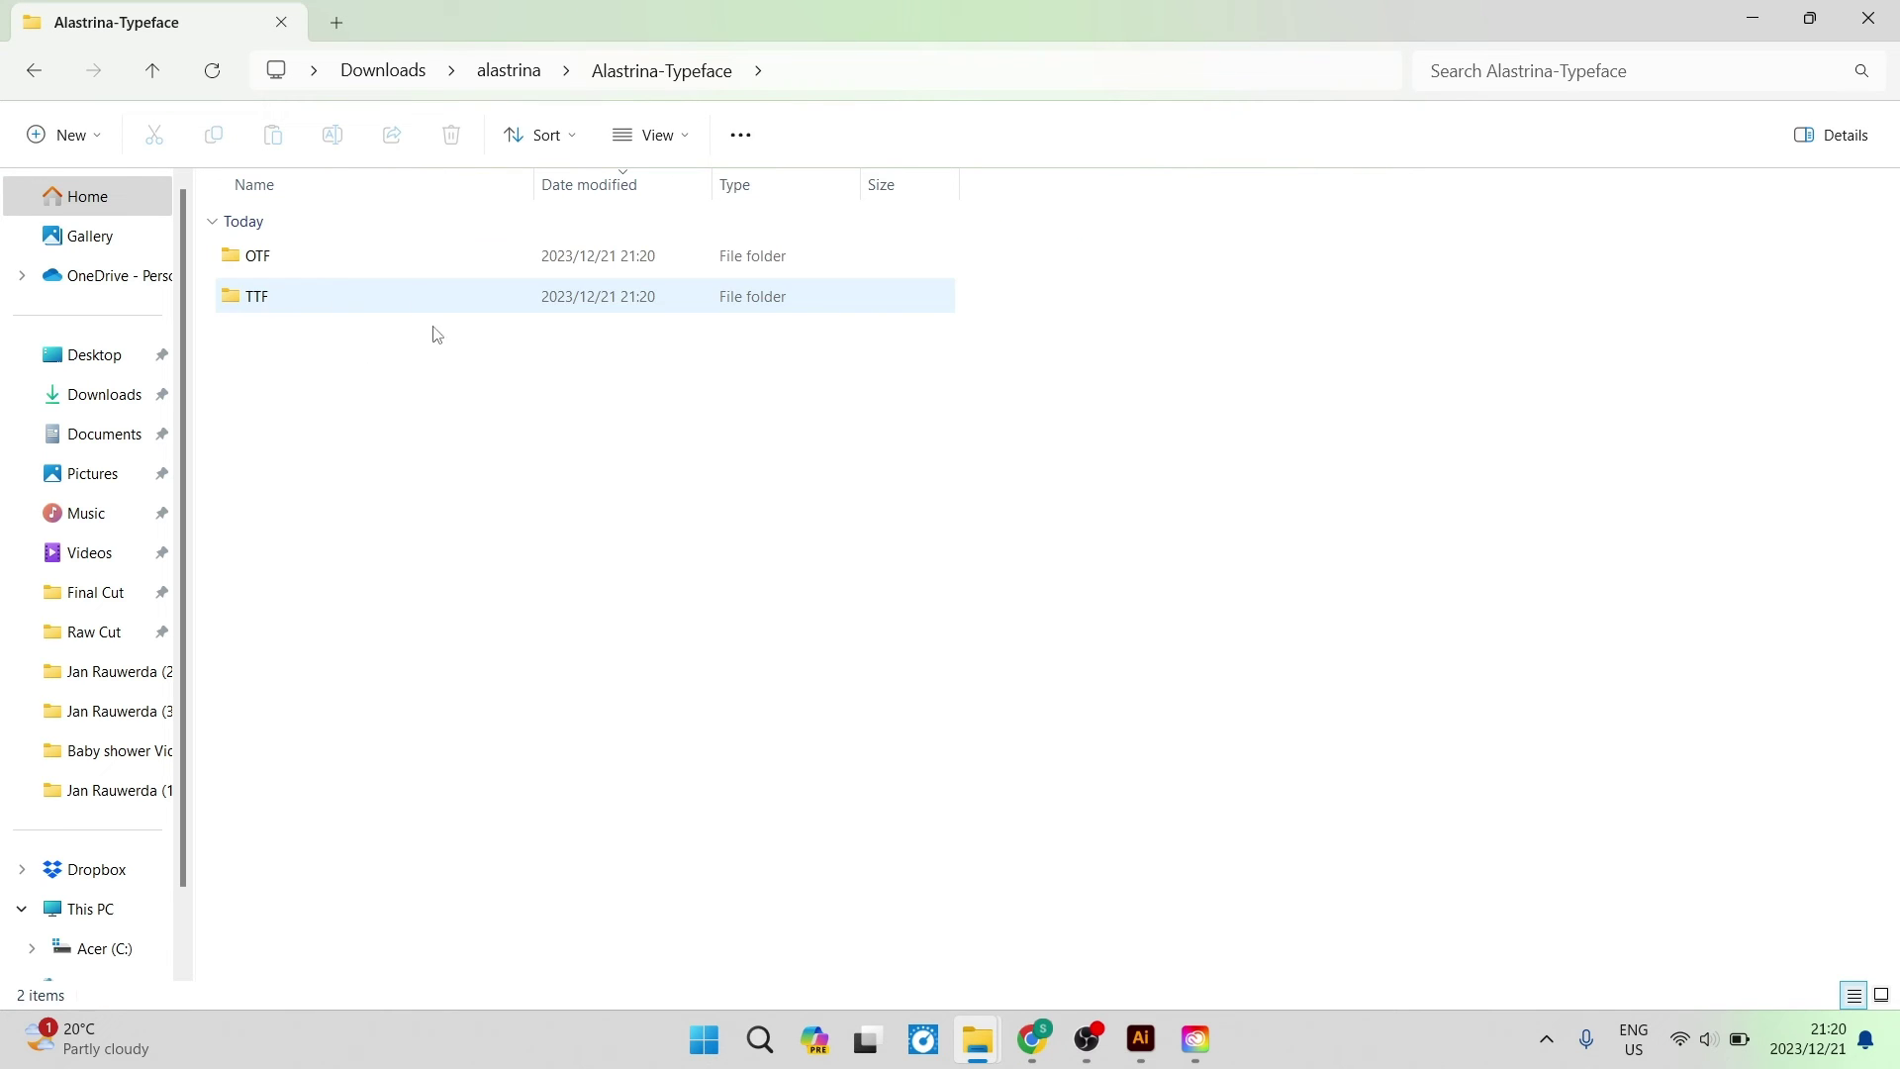
double_click(319, 277)
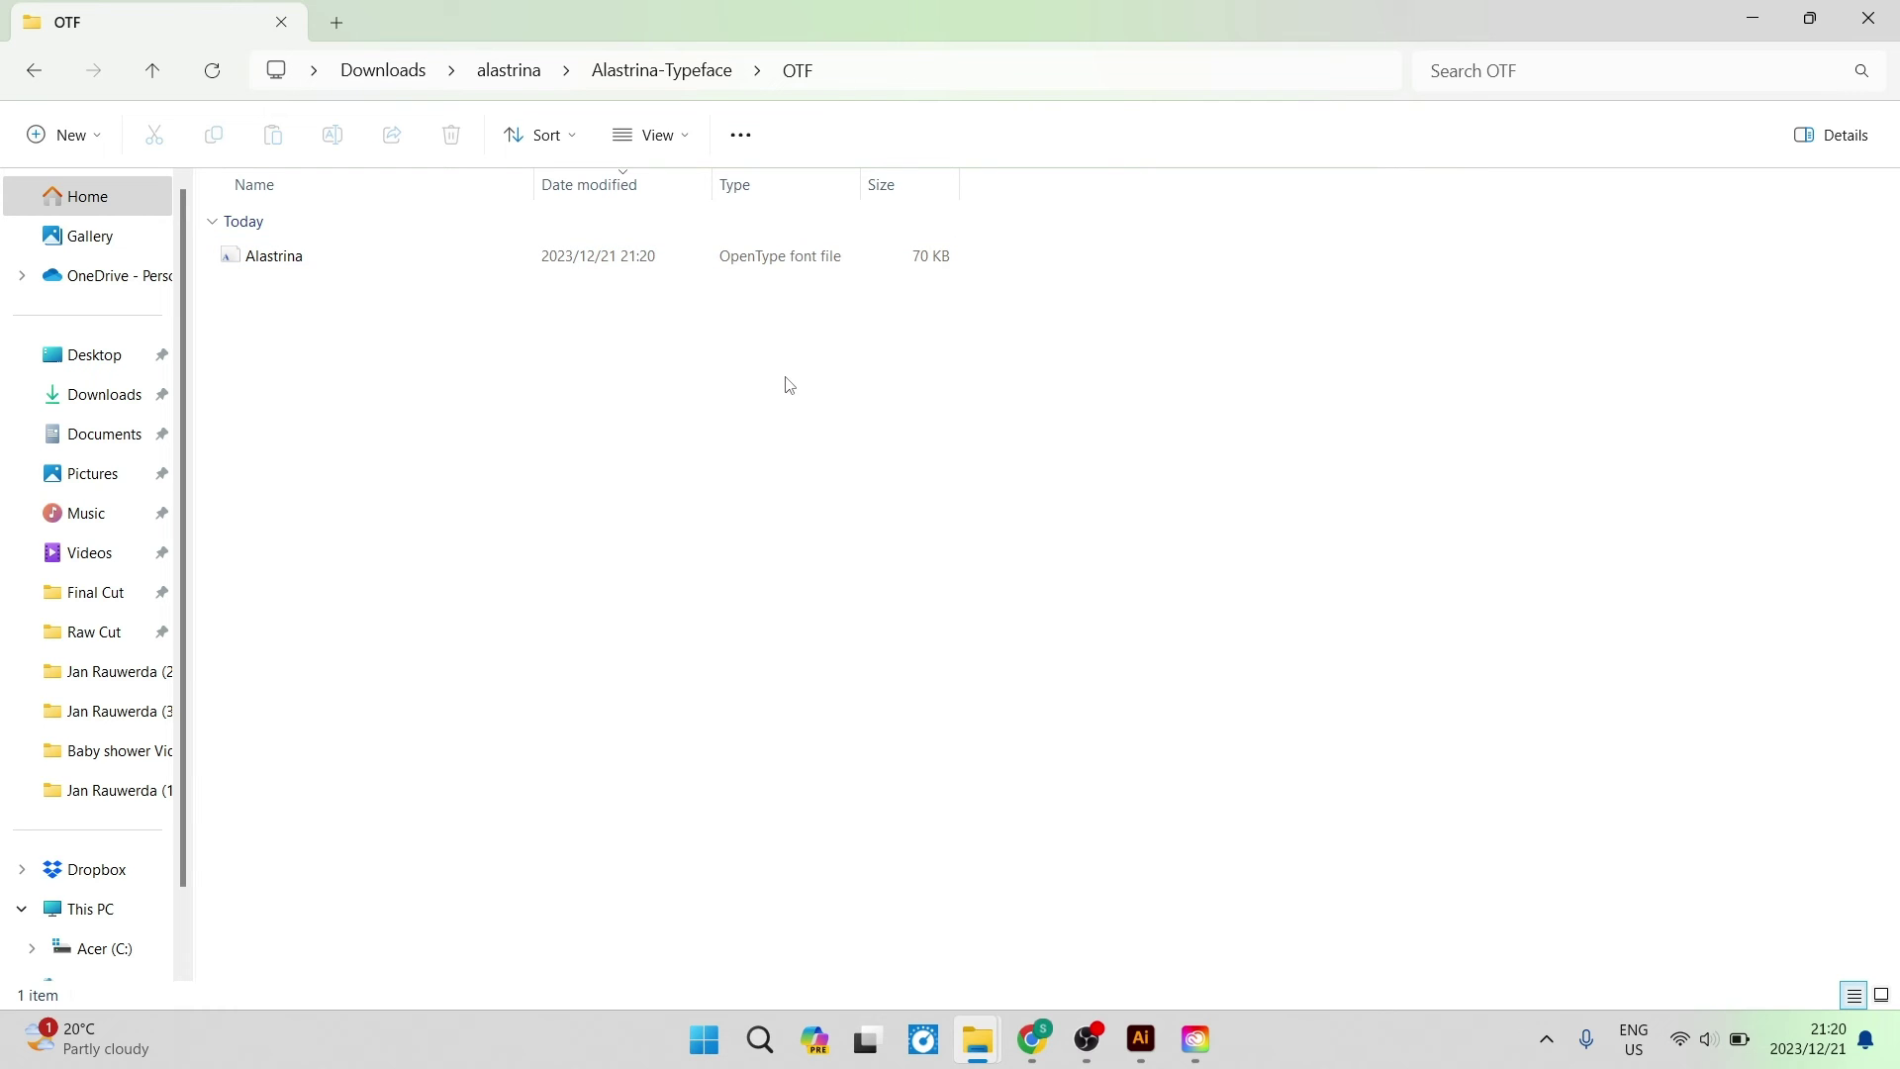
- Install the Alastrina OpenType font through Windows Font Viewer, then close the viewer
double_click(769, 260)
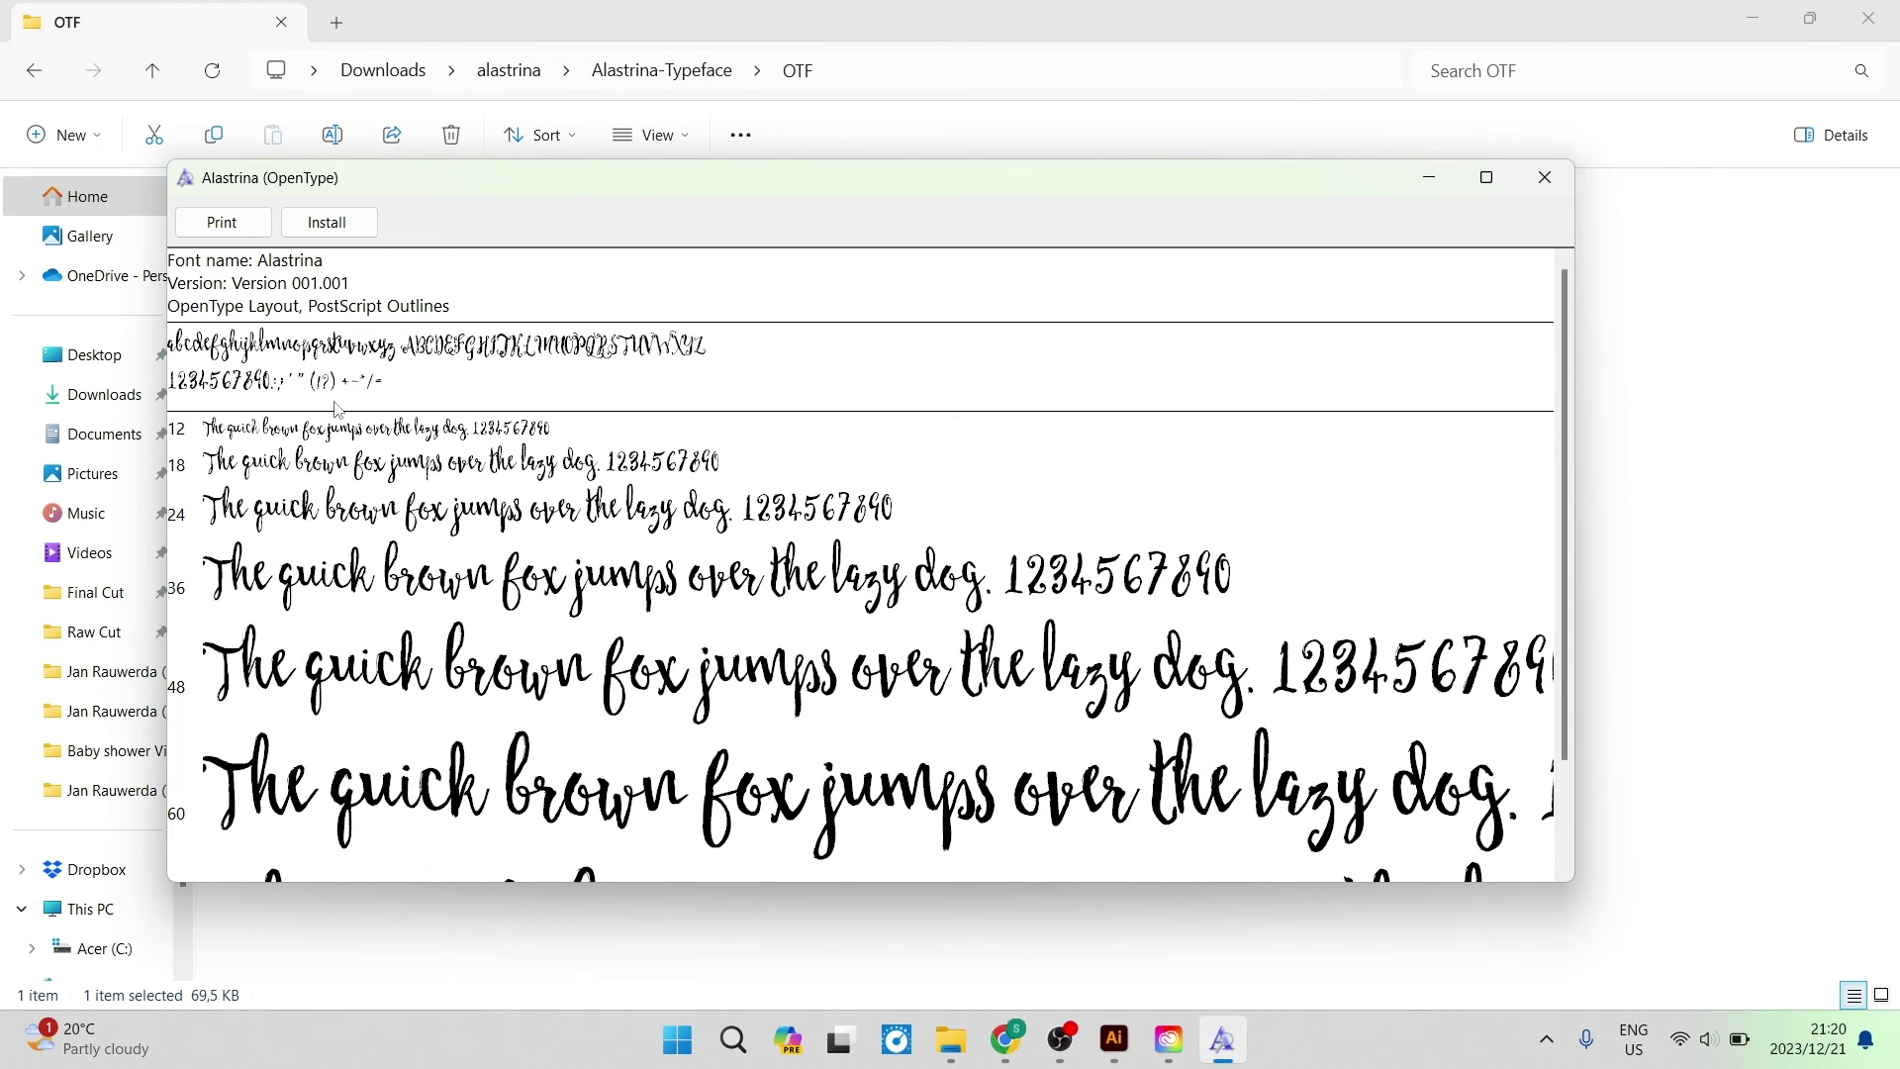
left_click(302, 230)
left_click(1542, 178)
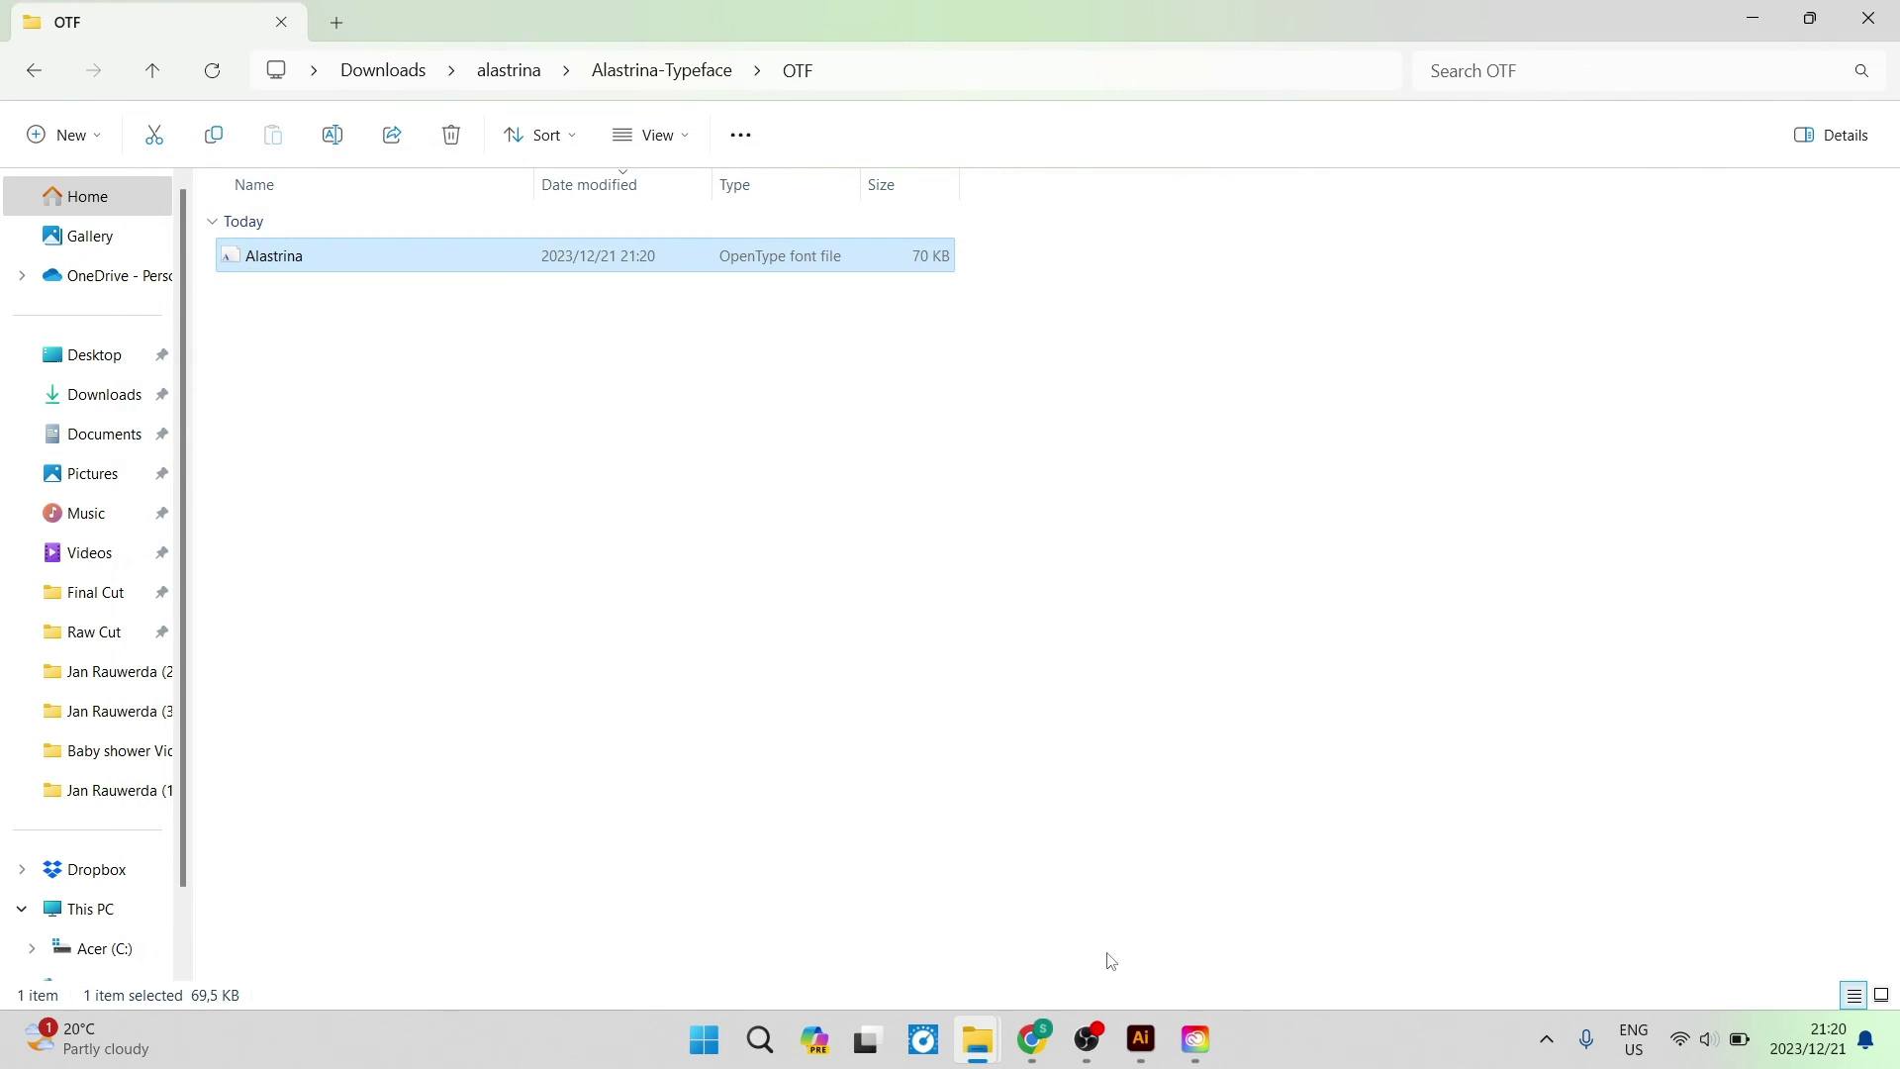
- Switch the Lorem ipsum font to Alastrina by searching 'alas' in the font family field
left_click(1153, 1040)
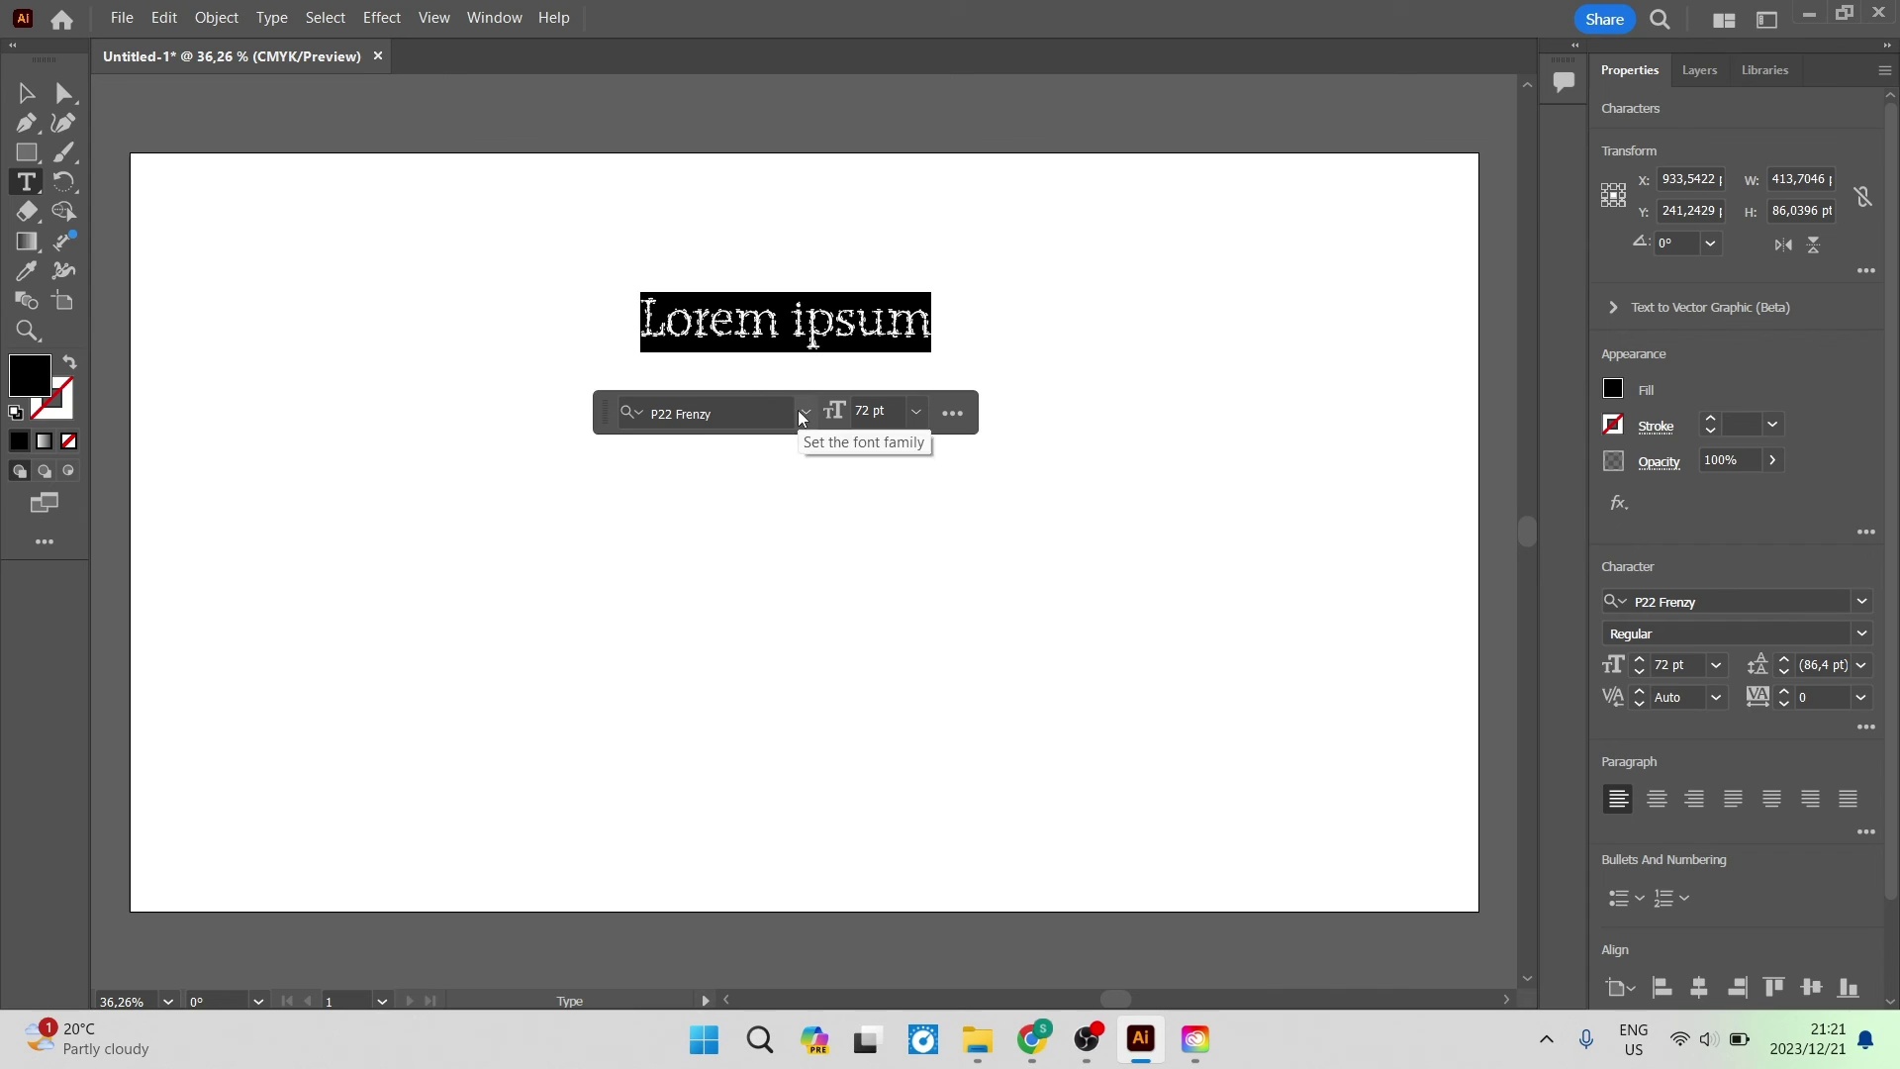
left_click(726, 423)
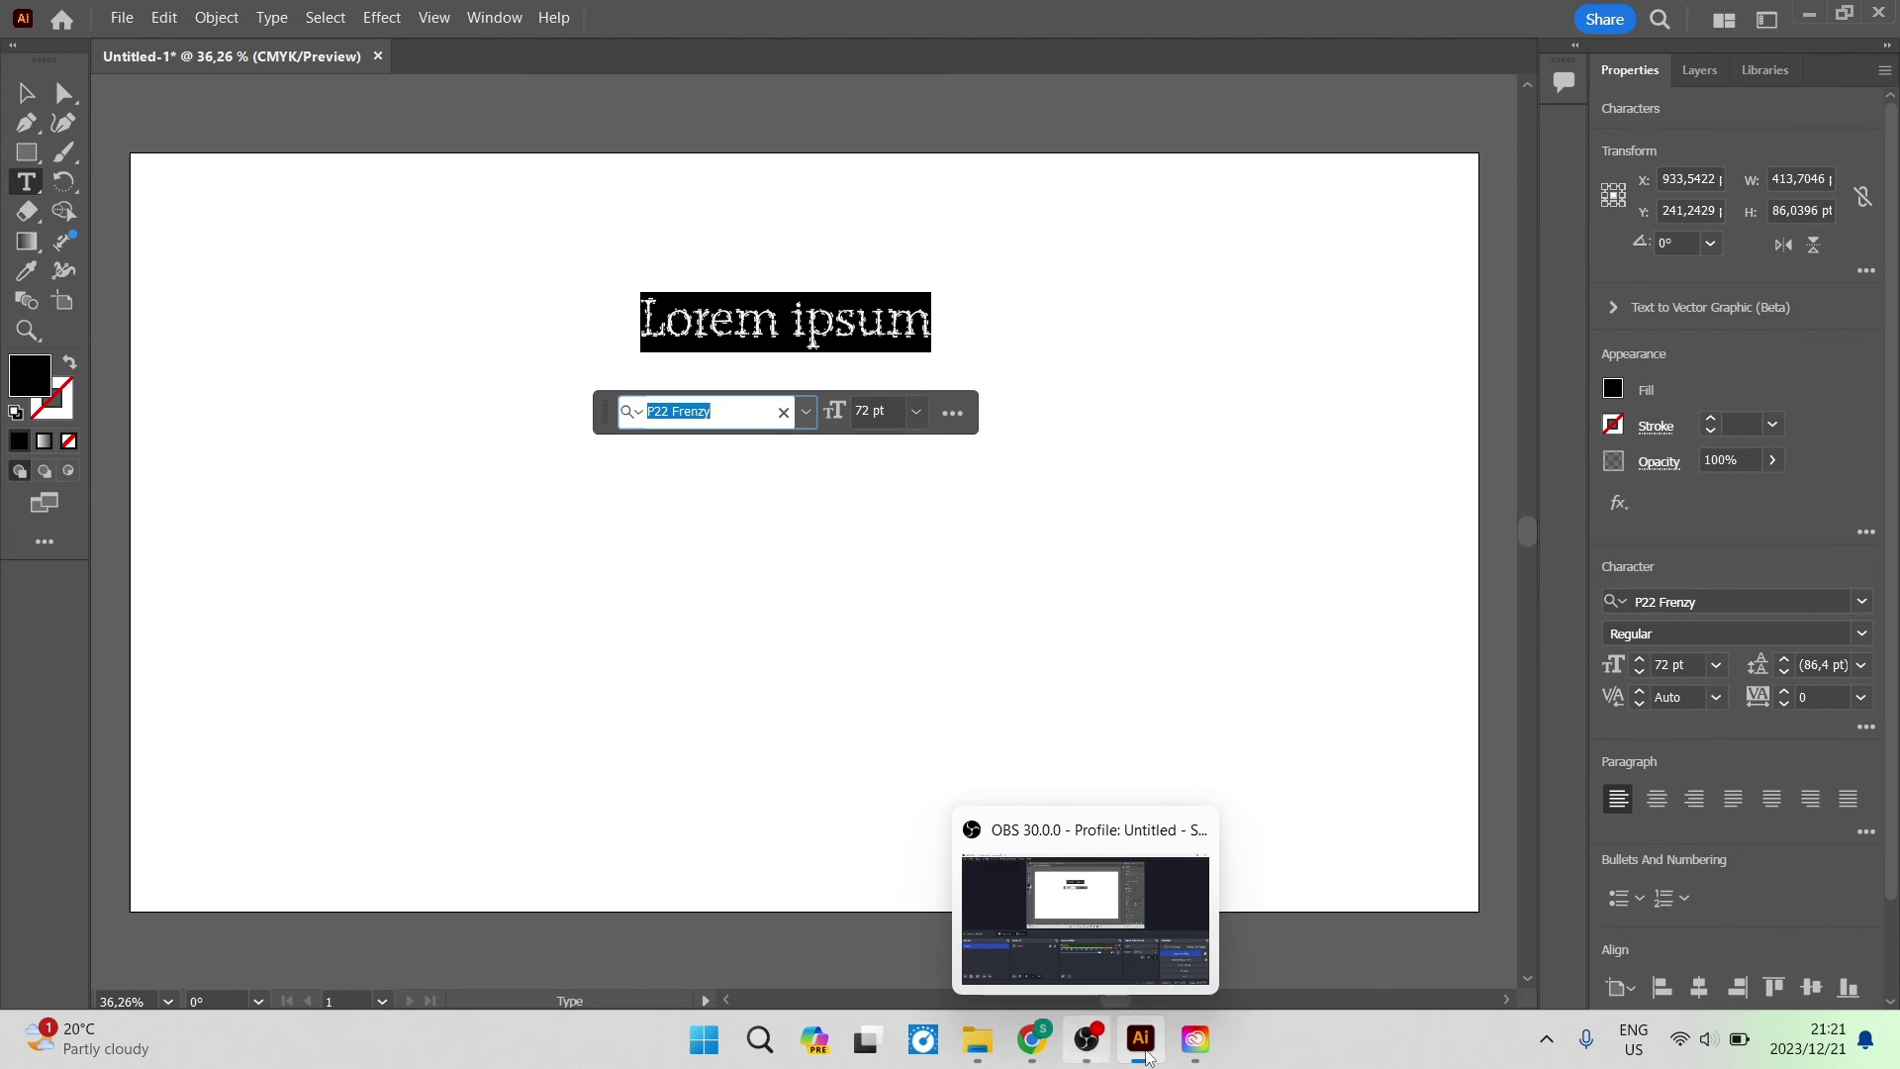
left_click(1032, 1039)
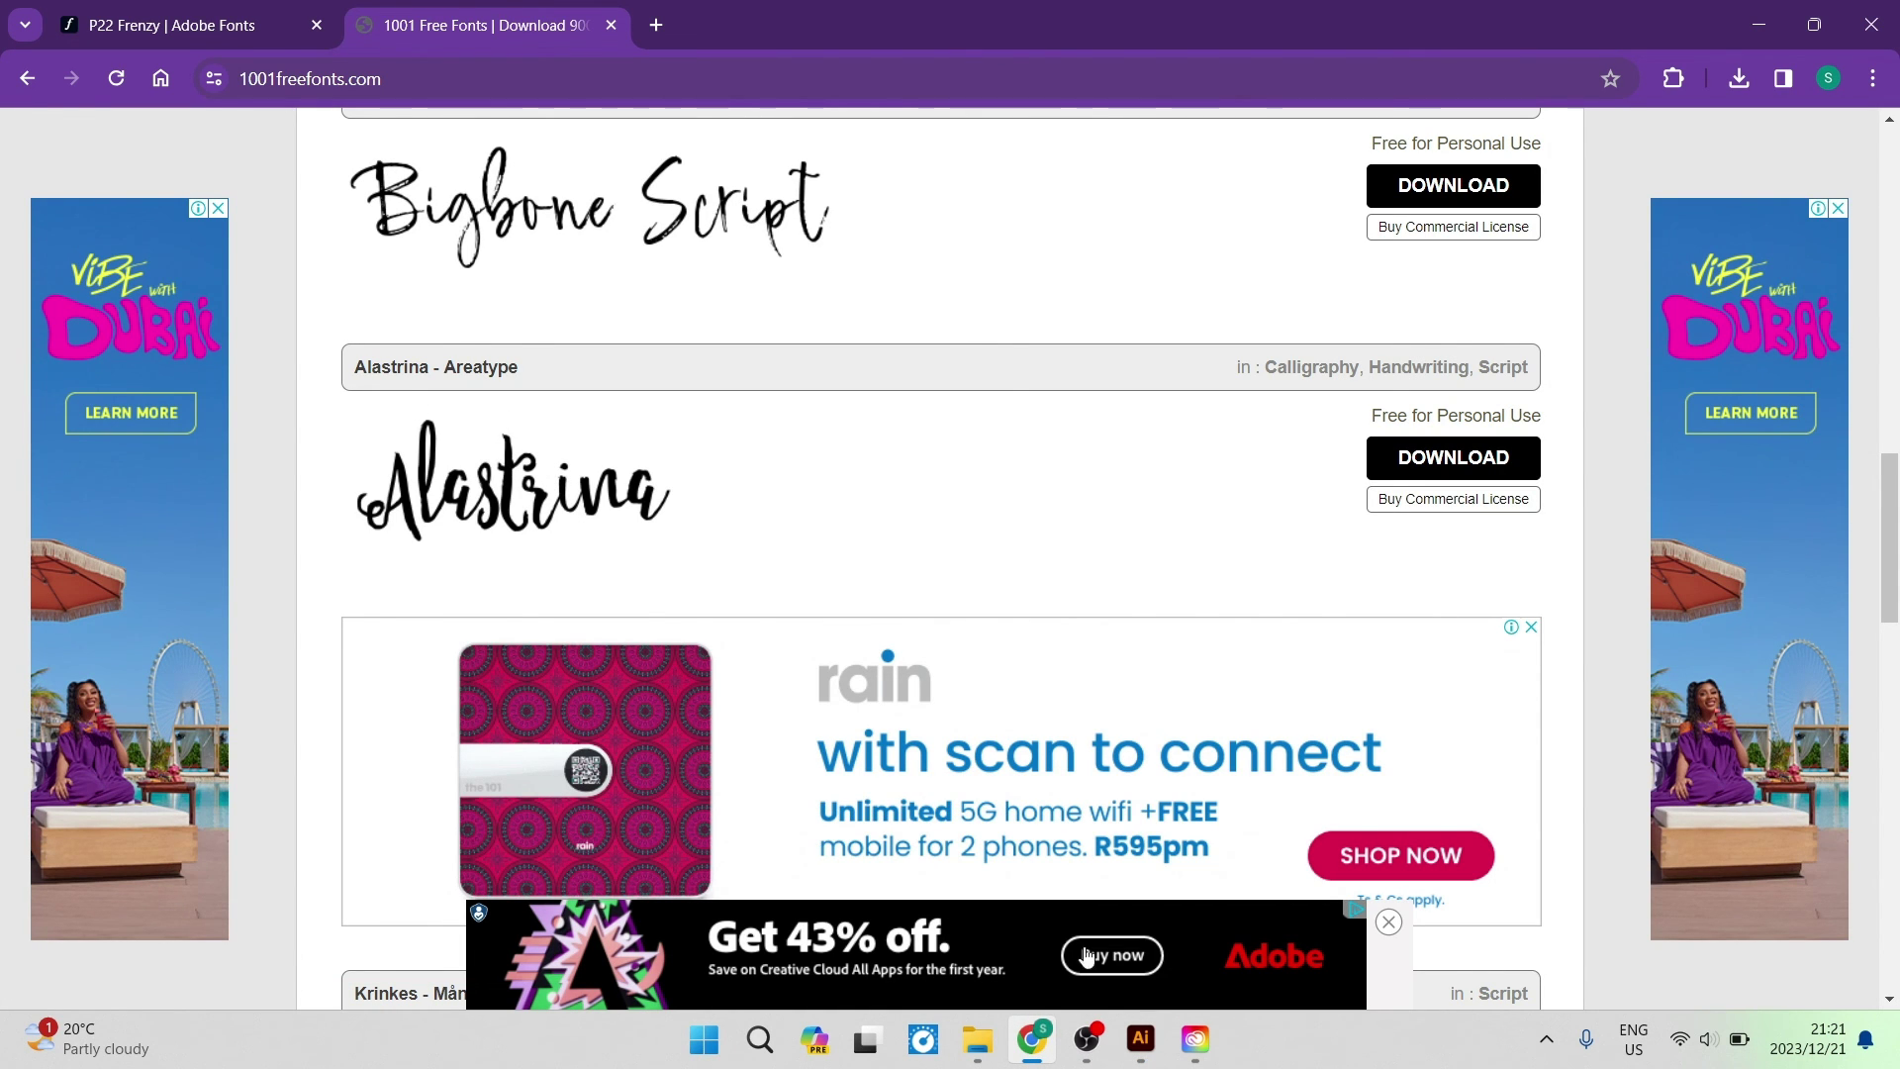
left_click(1136, 1035)
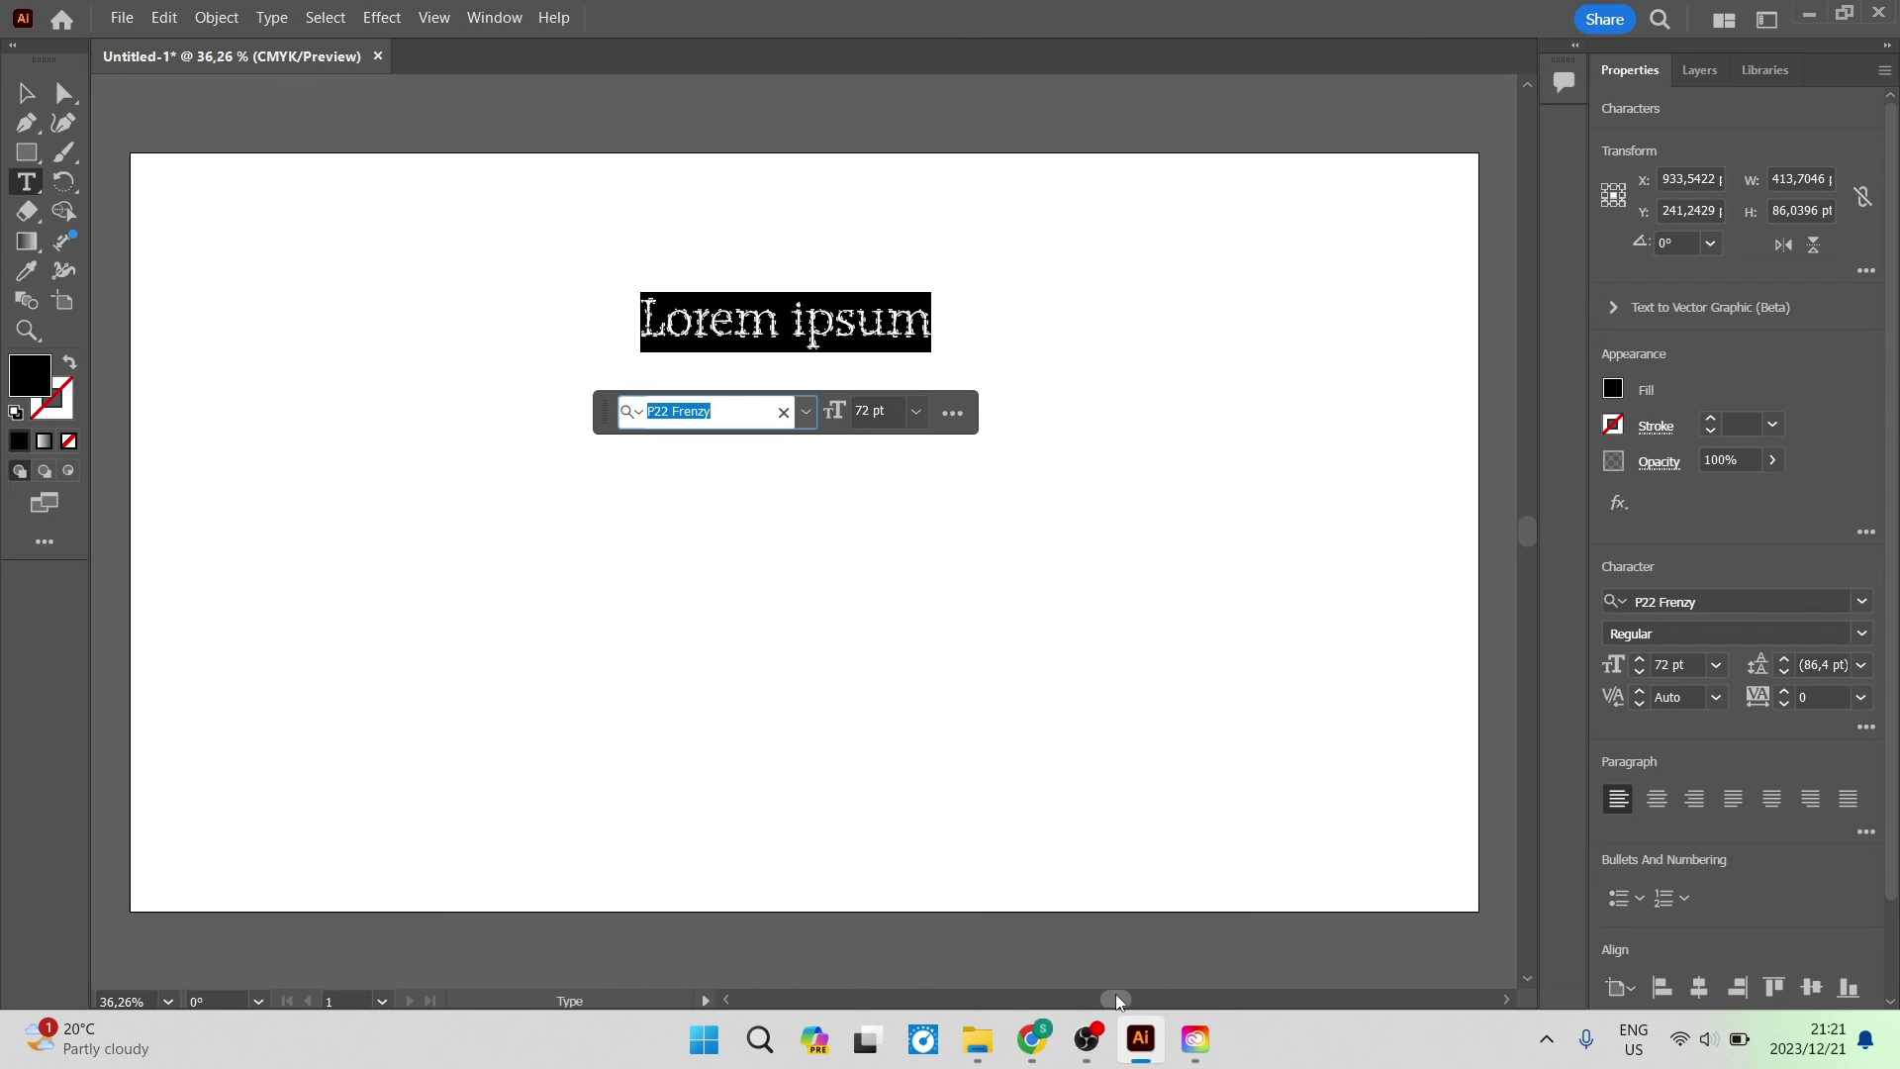
type("alas")
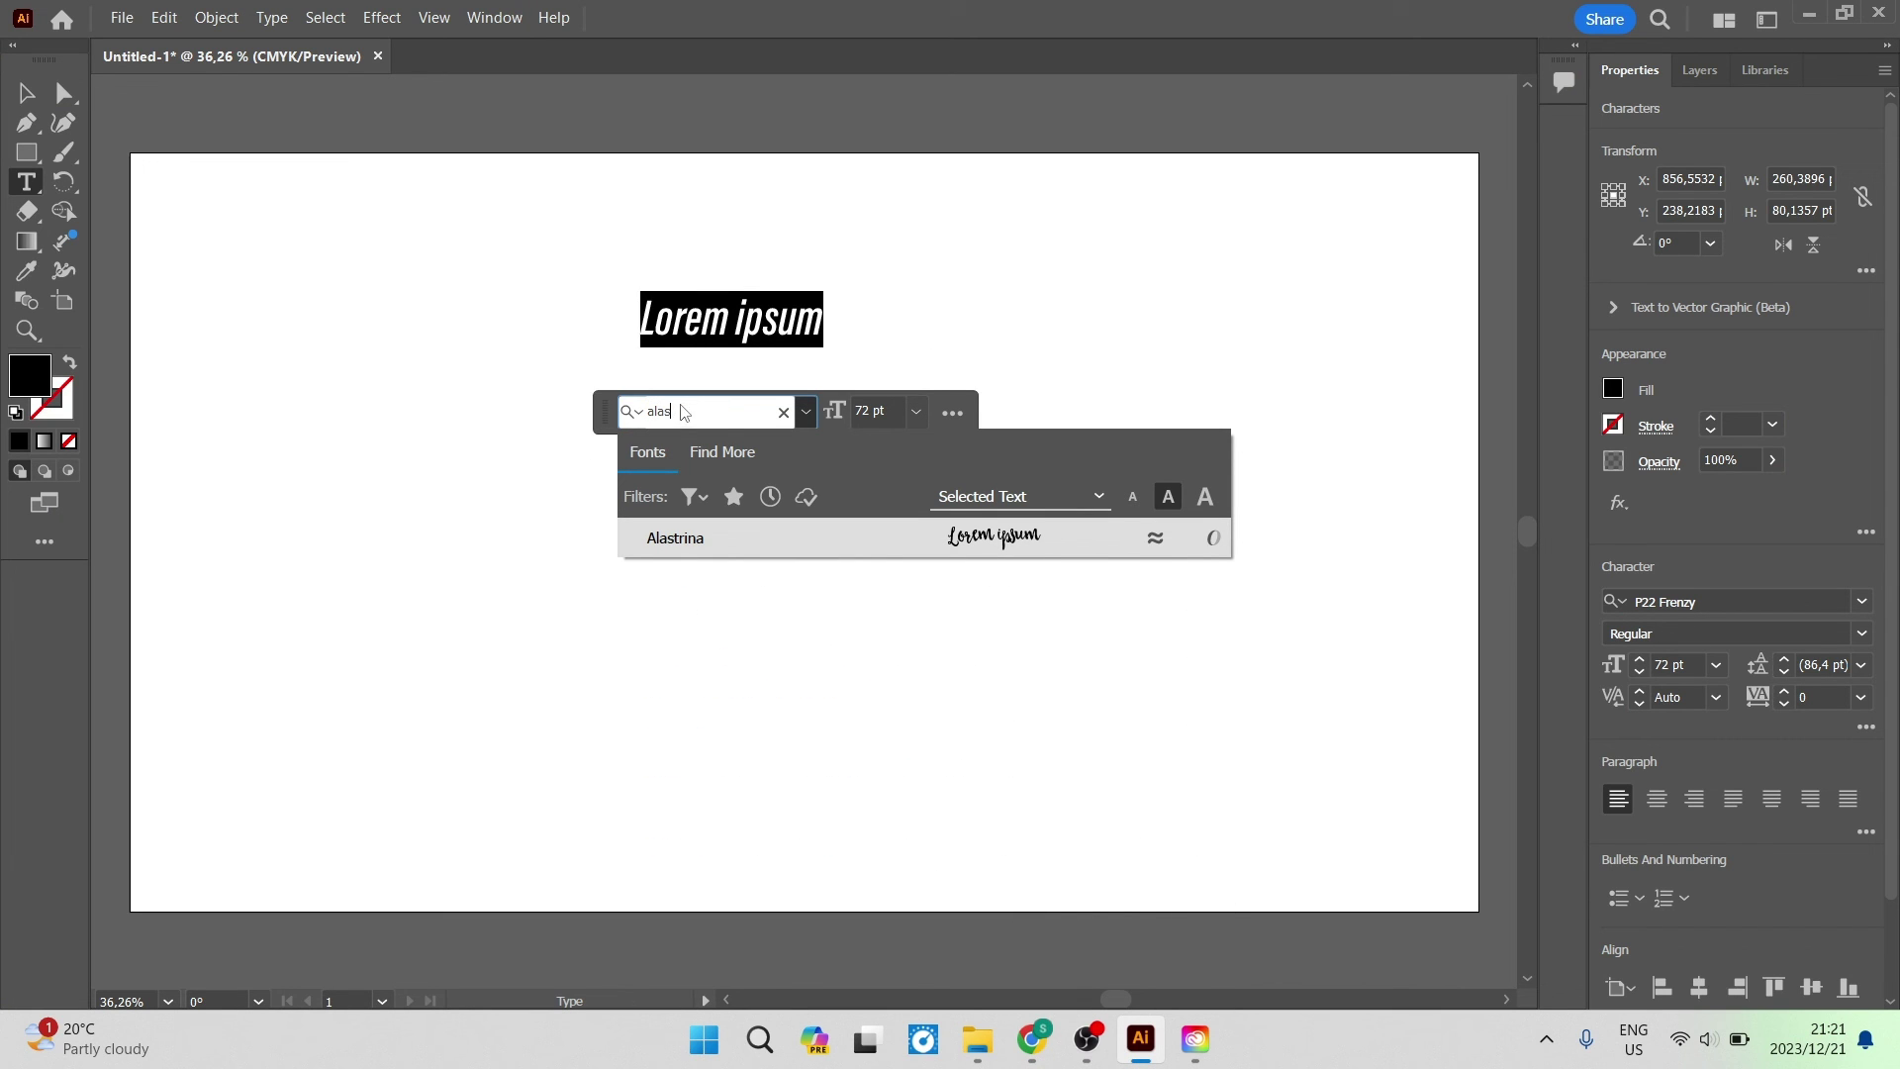
left_click(749, 551)
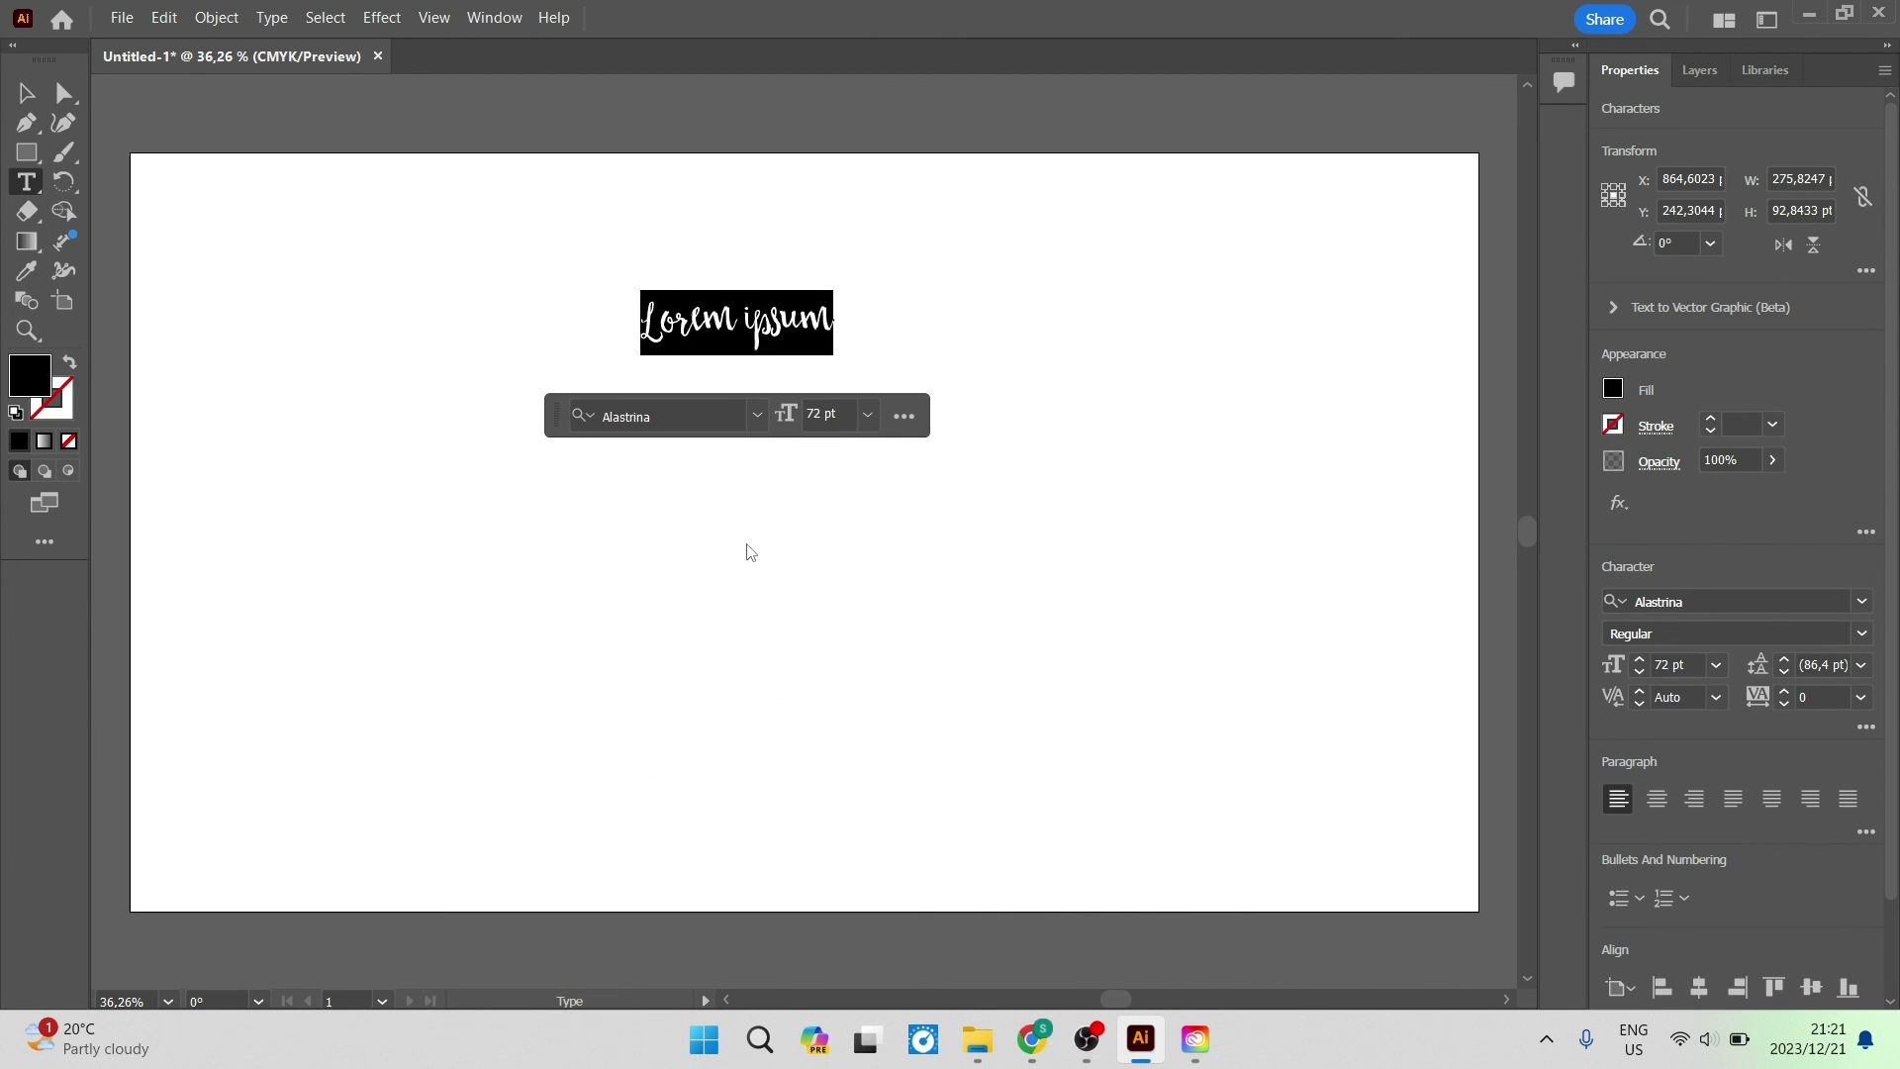